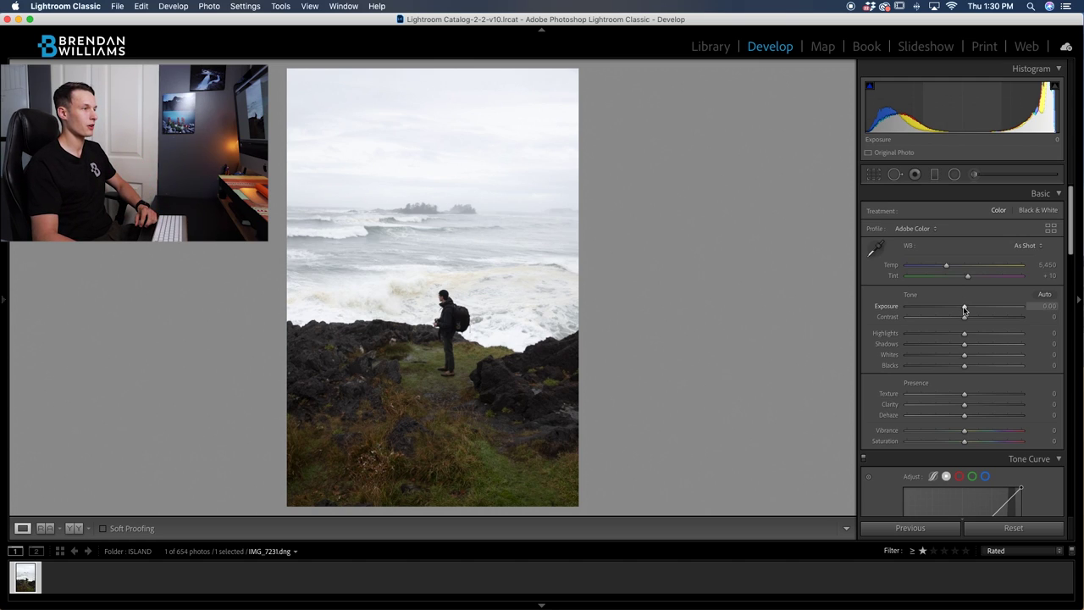
Step: Set Exposure to -0.35, Shadows +25, Highlights -81 and Whites +29 in the Basic panel
{"action": "left_click_drag", "start_coordinate": [962, 310], "coordinate": [960, 311]}
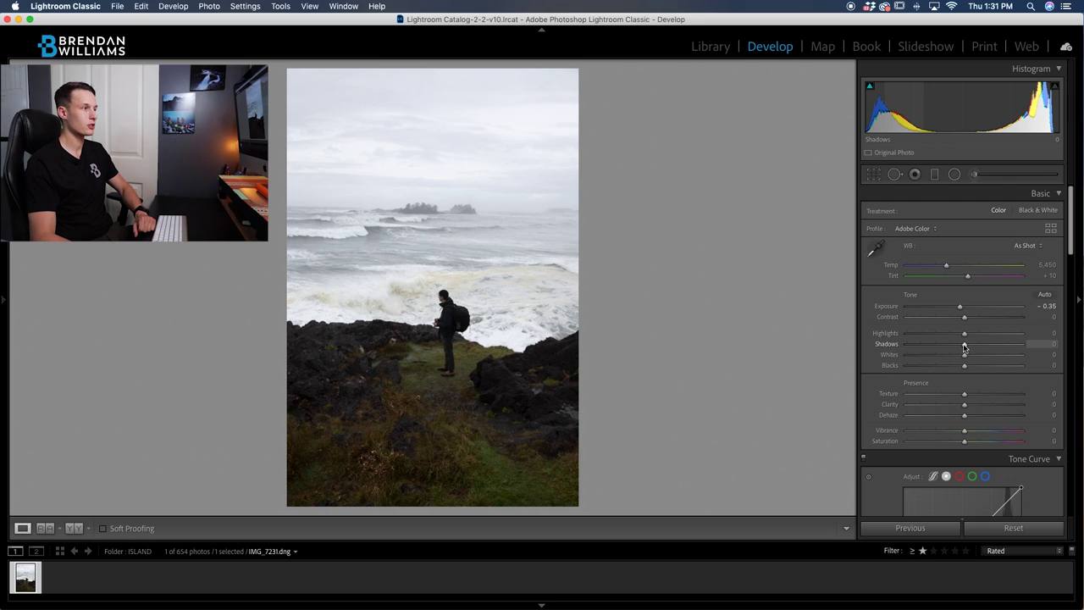
{"action": "left_click_drag", "start_coordinate": [963, 347], "coordinate": [951, 368]}
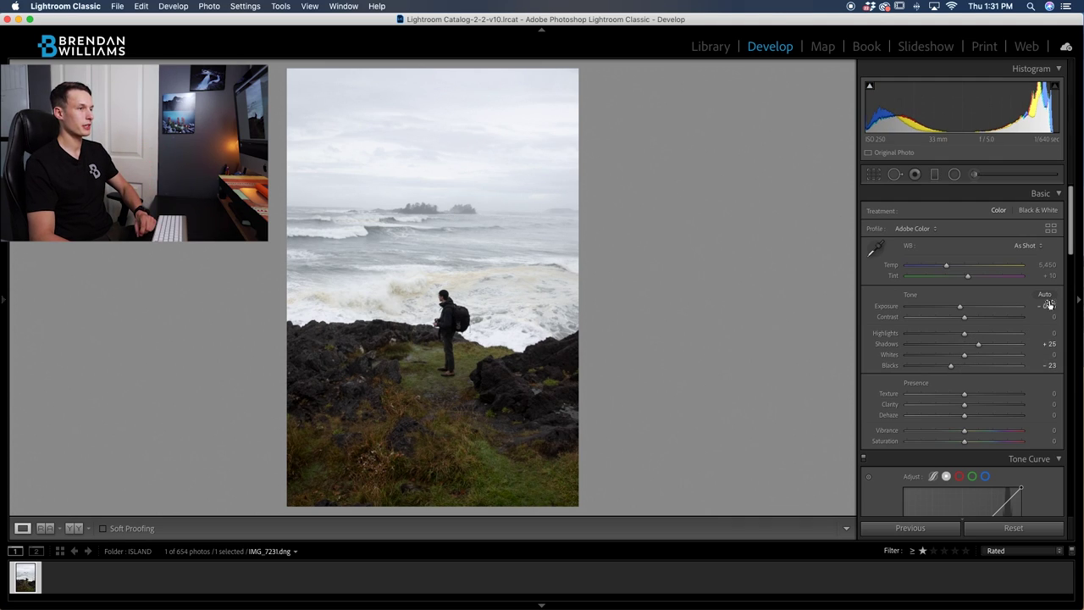
{"action": "left_click_drag", "start_coordinate": [964, 334], "coordinate": [916, 337]}
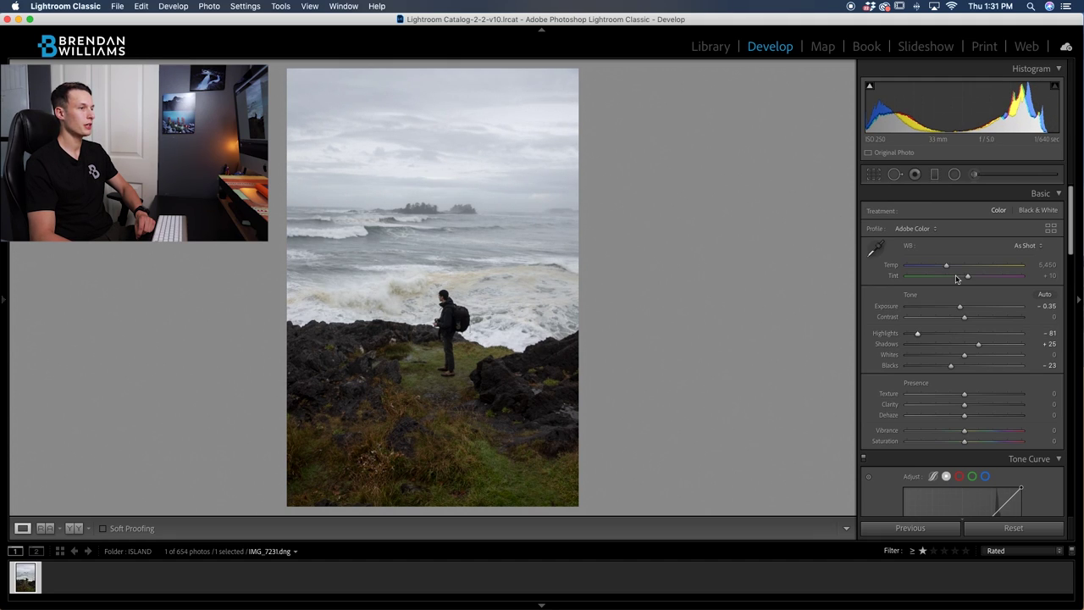
{"action": "left_click_drag", "start_coordinate": [965, 358], "coordinate": [981, 358]}
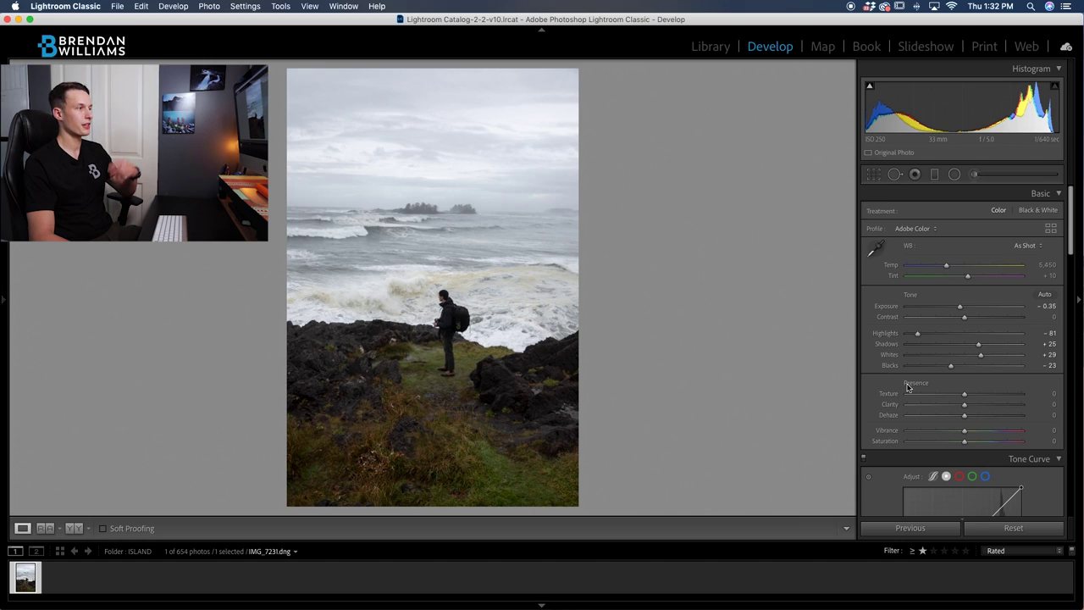
Step: Add Clarity +6 and cool the white balance Temp to 4,838
{"action": "left_click_drag", "start_coordinate": [964, 404], "coordinate": [969, 393]}
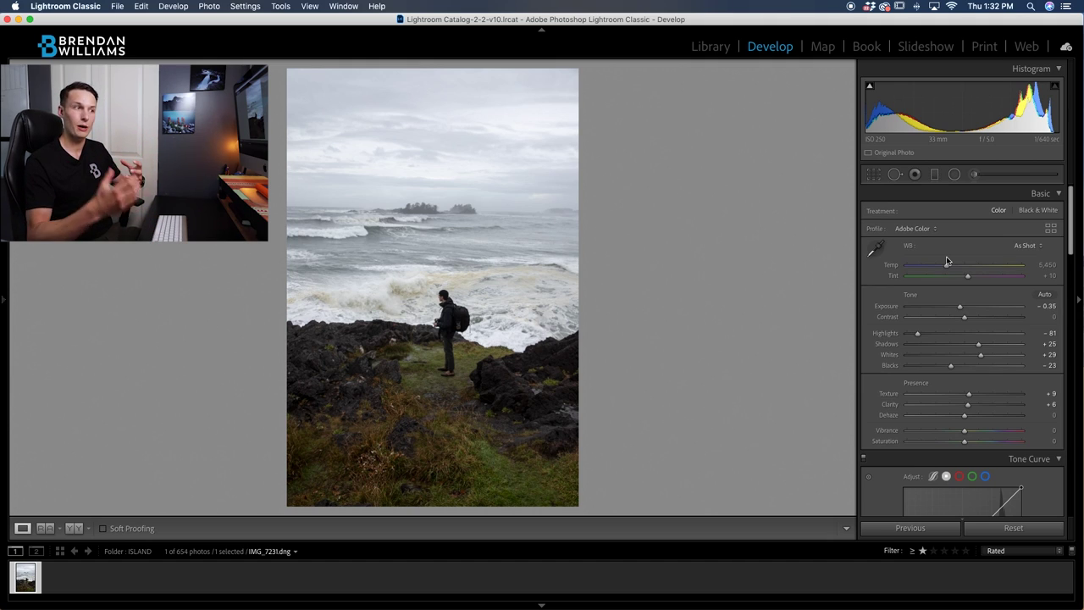
{"action": "left_click_drag", "start_coordinate": [947, 261], "coordinate": [939, 270]}
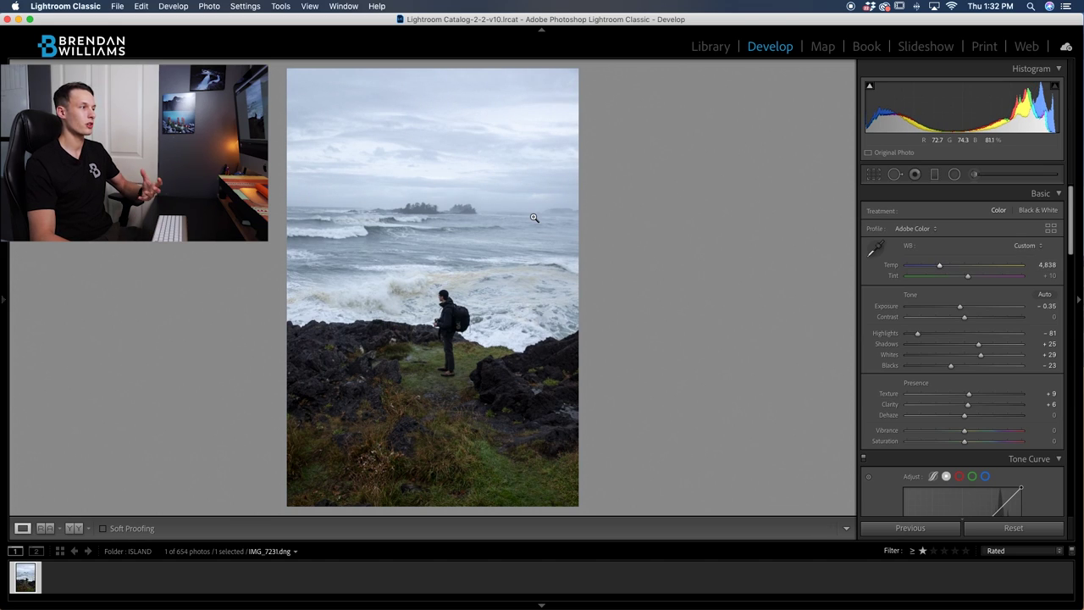
Step: Build an S-shaped point tone curve from shadow, midtone and highlight points
{"action": "scroll", "coordinate": [940, 301], "scroll_direction": "down", "scroll_amount": 6}
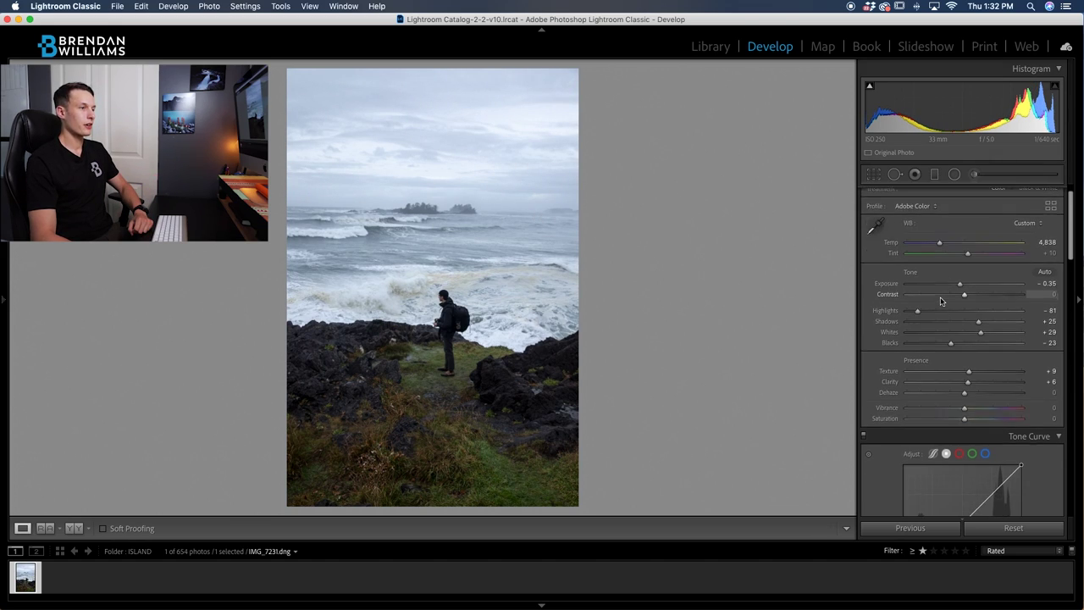
{"action": "scroll", "coordinate": [940, 301], "scroll_direction": "down", "scroll_amount": 2}
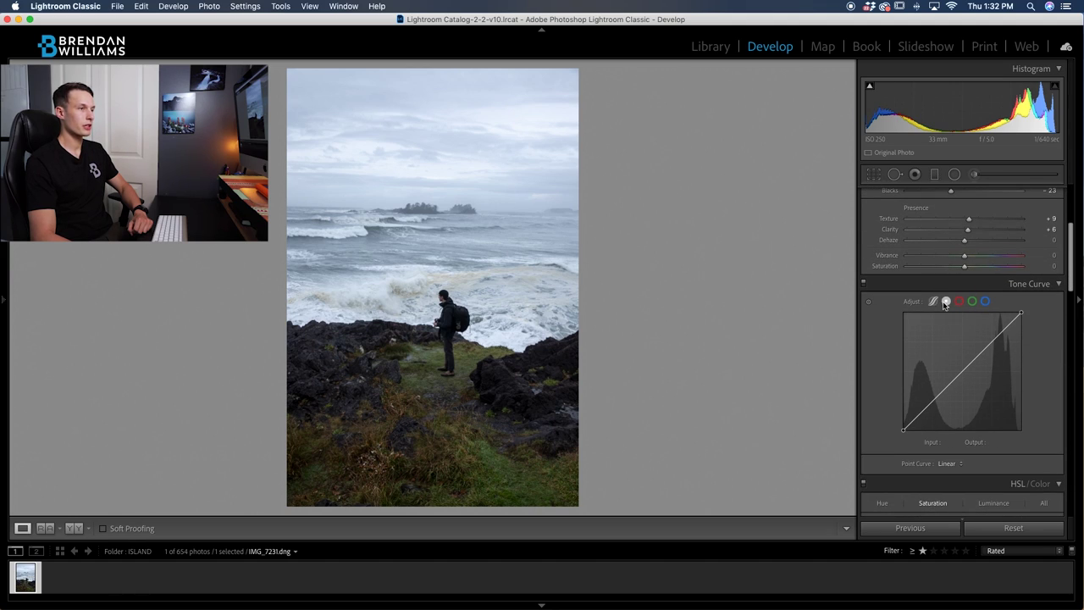
{"action": "left_click", "coordinate": [932, 404]}
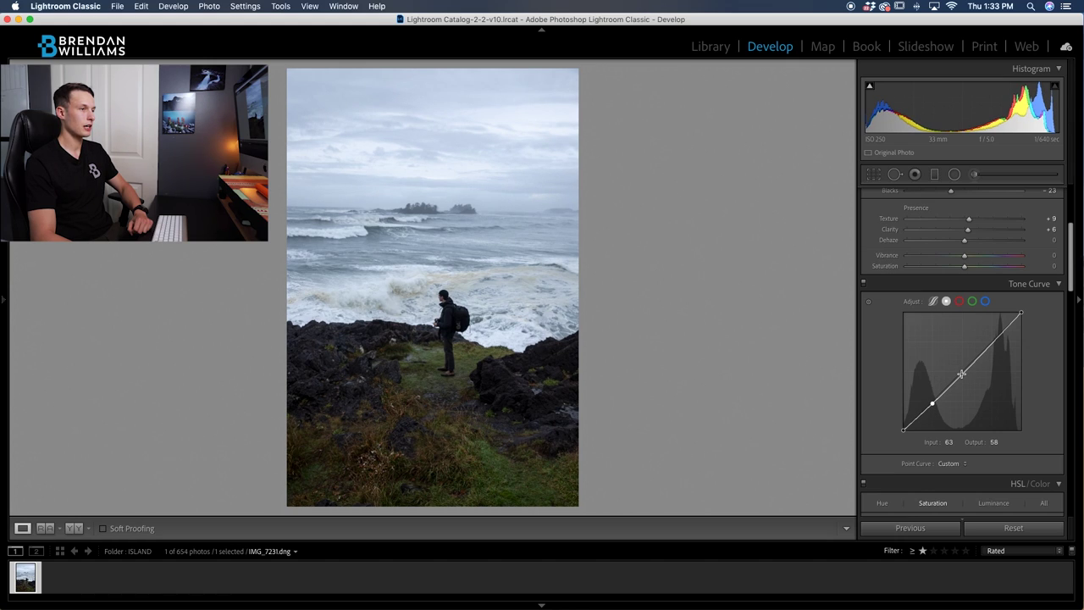
{"action": "left_click", "coordinate": [961, 370]}
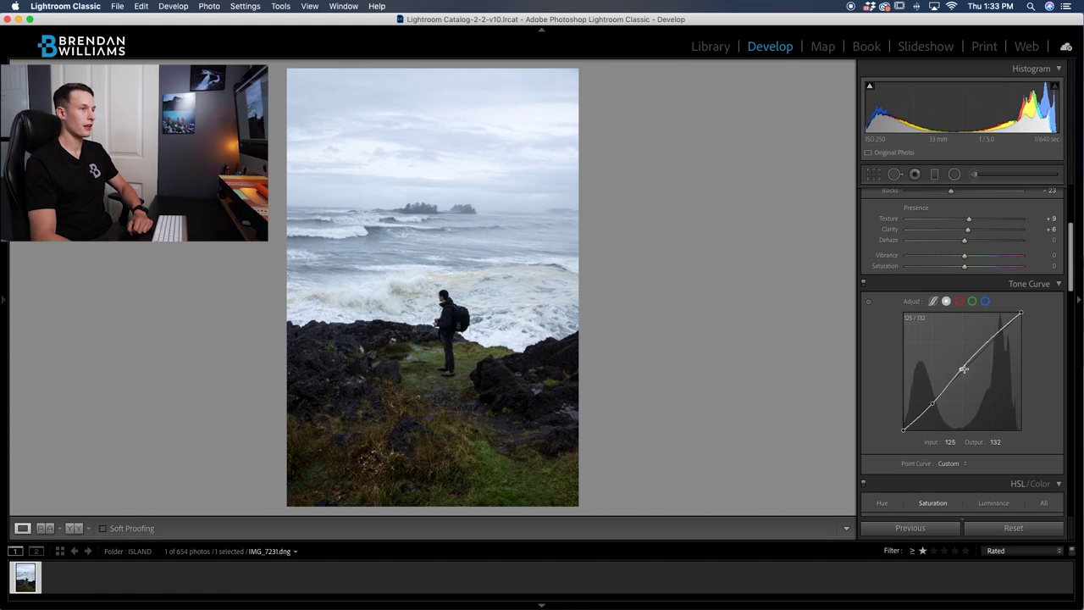
{"action": "left_click", "coordinate": [993, 335]}
{"action": "left_click_drag", "start_coordinate": [994, 334], "coordinate": [993, 337]}
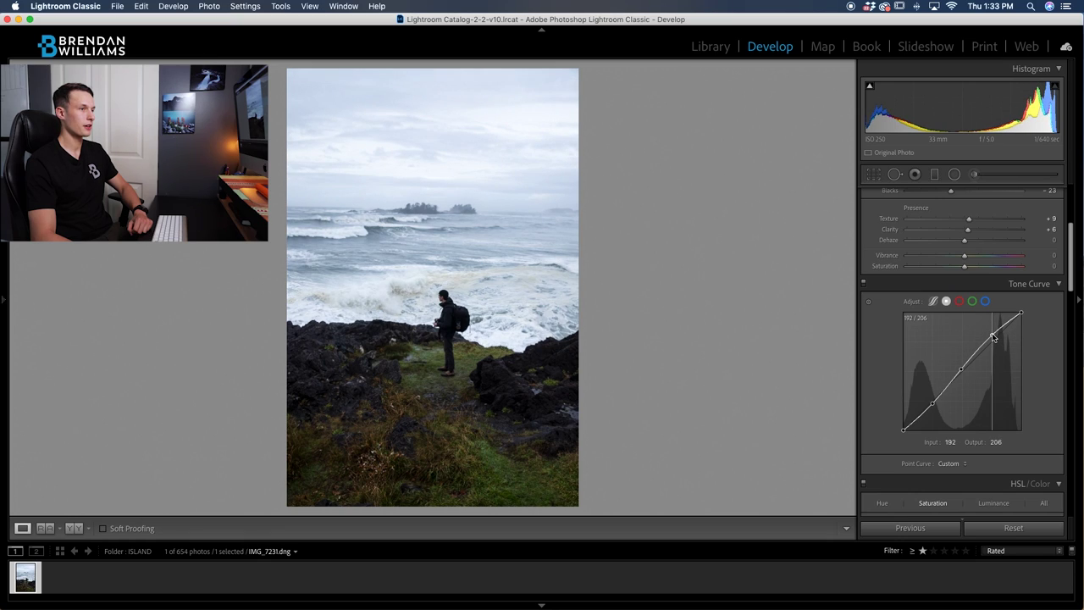
Step: Toggle the tone curve off and on to compare before and after
{"action": "left_click", "coordinate": [863, 285]}
{"action": "left_click", "coordinate": [863, 284]}
{"action": "left_click", "coordinate": [864, 284]}
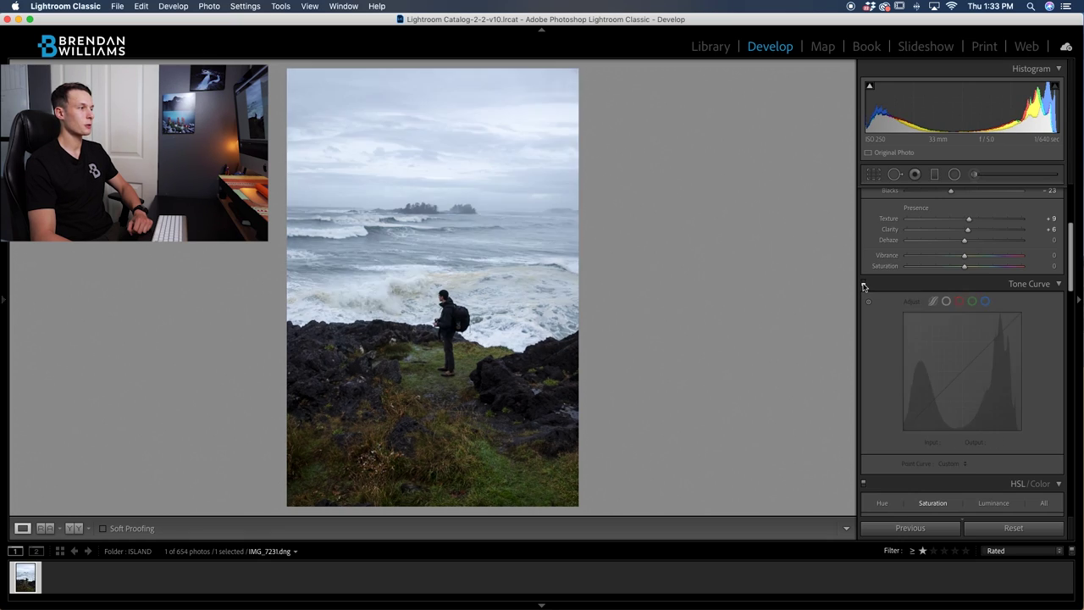
{"action": "left_click", "coordinate": [864, 284]}
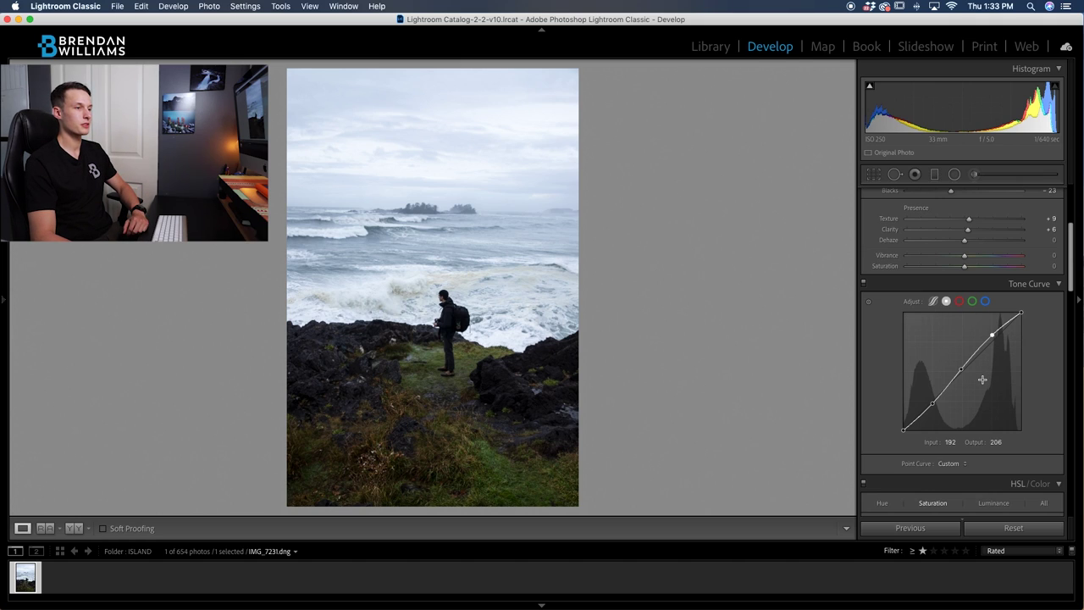
Step: Shift HSL hues on the sea and rocks: Yellow -33, Green -60, Blue -13
{"action": "scroll", "coordinate": [981, 380], "scroll_direction": "down", "scroll_amount": 6}
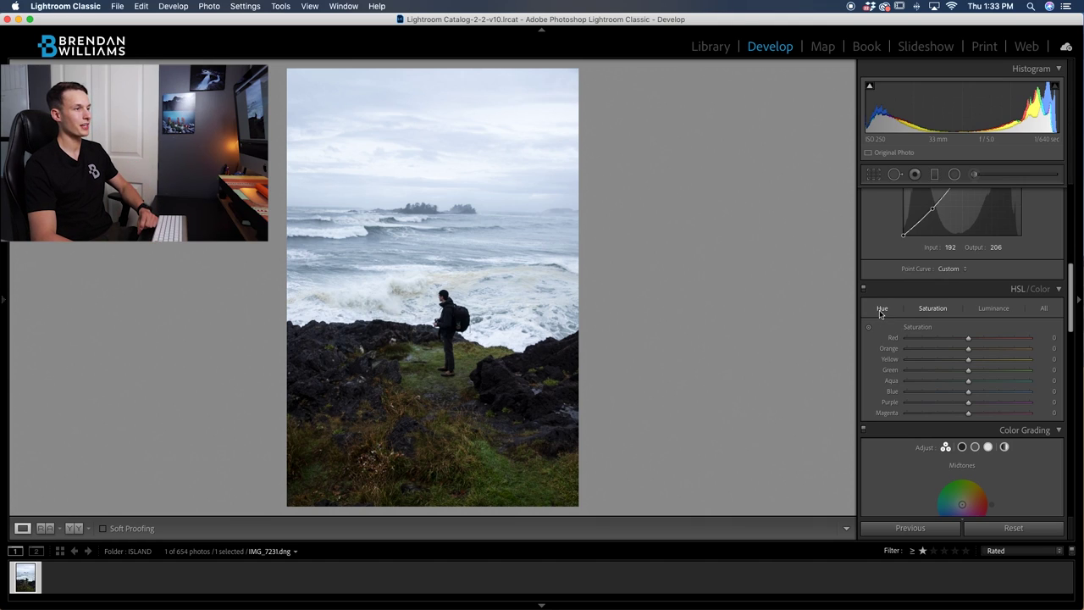
{"action": "left_click", "coordinate": [880, 310]}
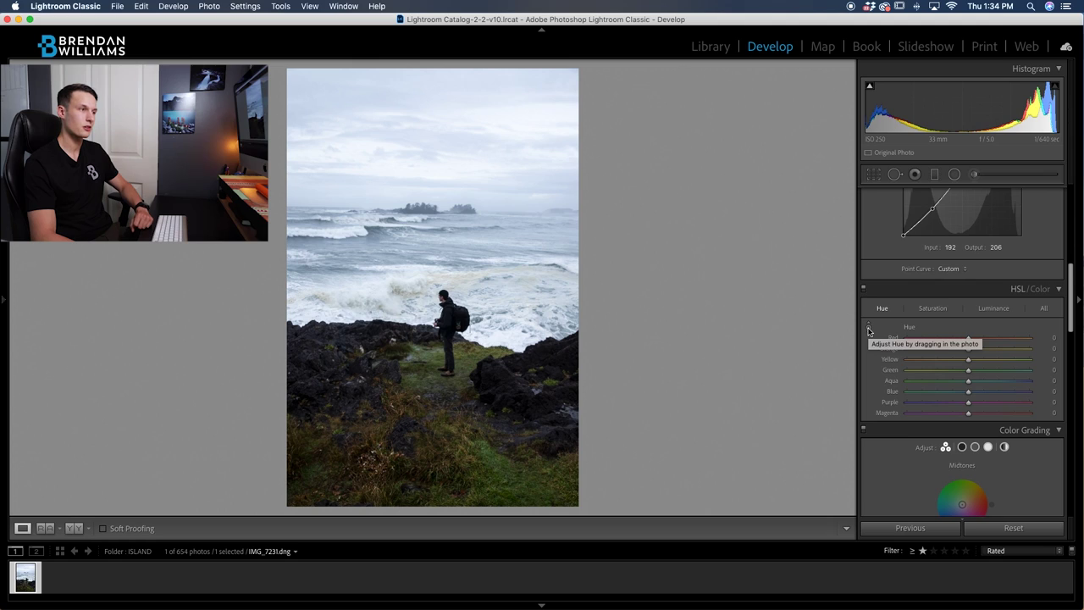
{"action": "left_click", "coordinate": [868, 329]}
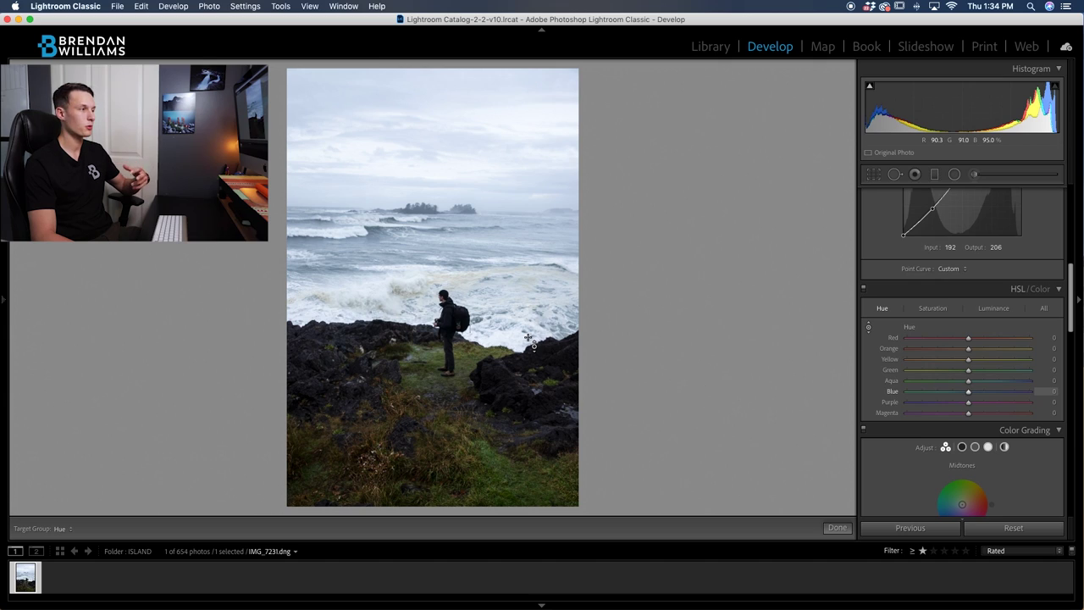
{"action": "left_click_drag", "start_coordinate": [378, 248], "coordinate": [376, 222]}
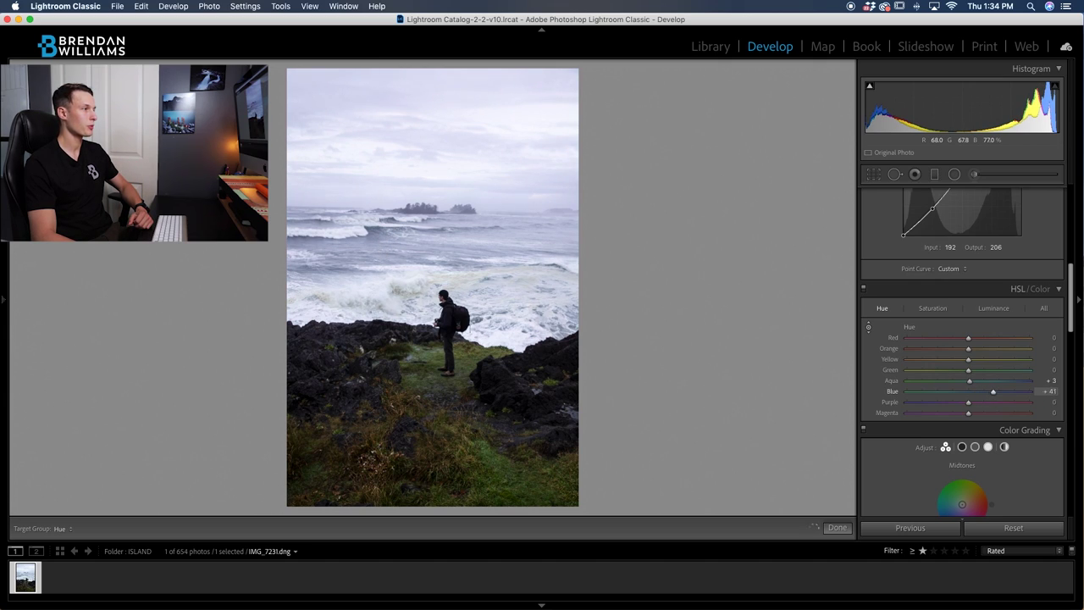
{"action": "left_click_drag", "start_coordinate": [376, 250], "coordinate": [376, 248]}
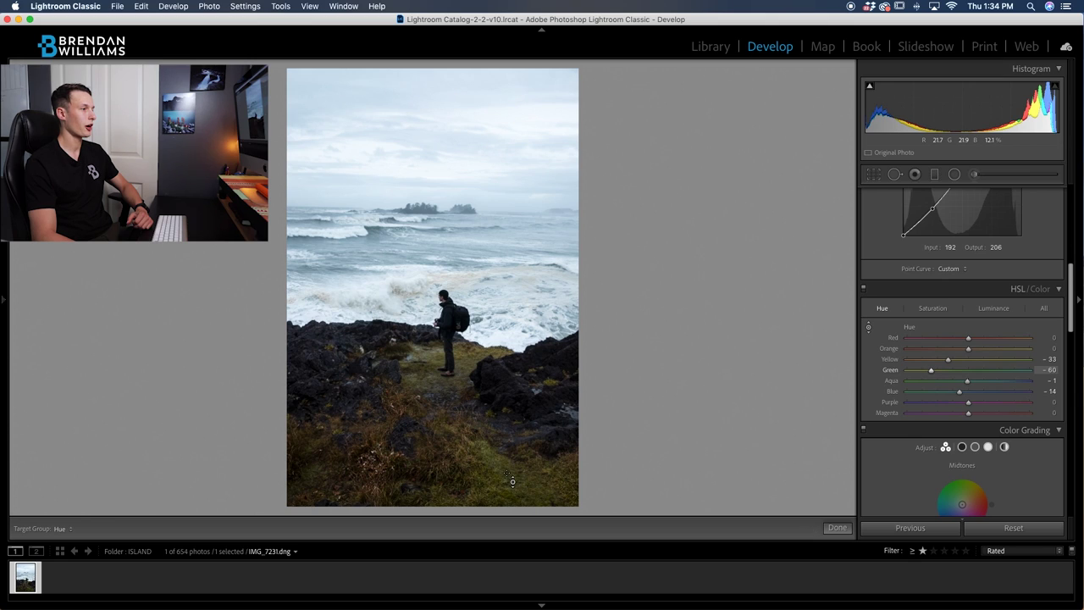
{"action": "left_click_drag", "start_coordinate": [399, 241], "coordinate": [407, 262]}
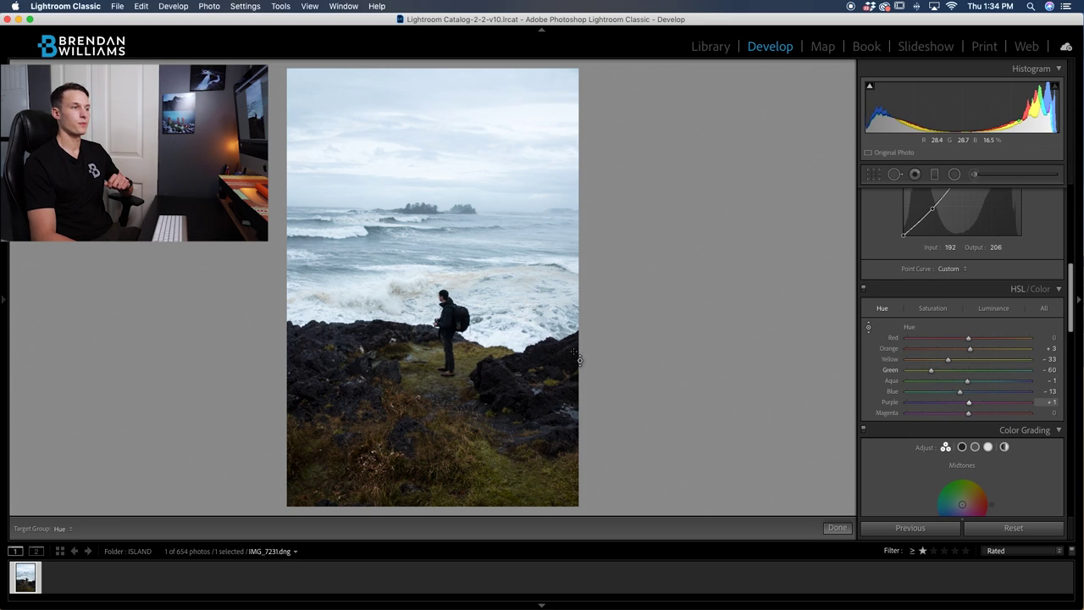
{"action": "left_click", "coordinate": [937, 310]}
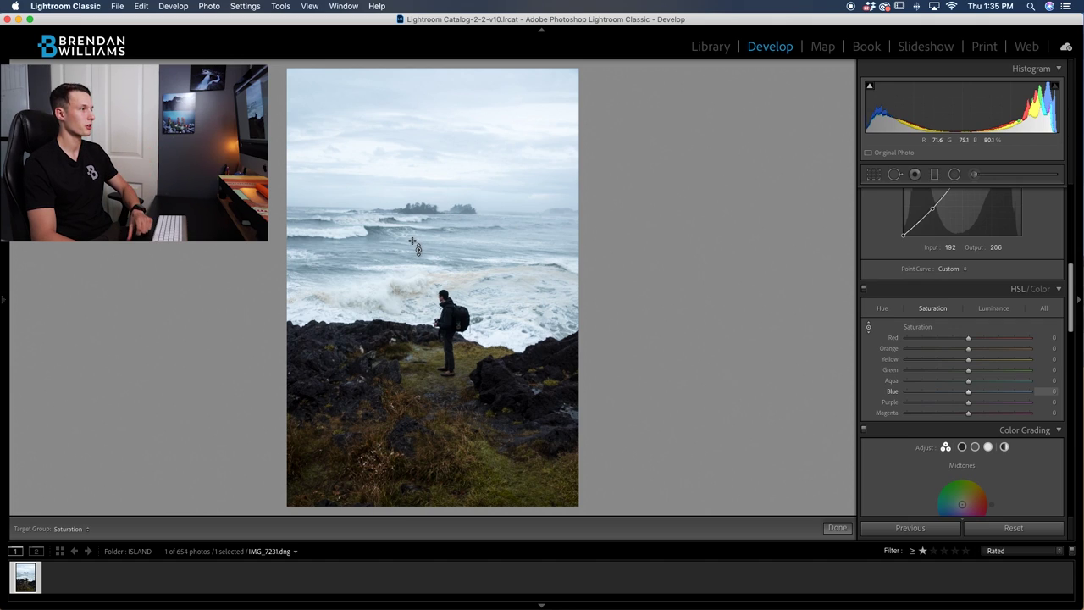
Step: Desaturate the sea's blues to -40, leaving grass tones only slightly boosted (Yellow +2)
{"action": "left_click_drag", "start_coordinate": [415, 244], "coordinate": [415, 279]}
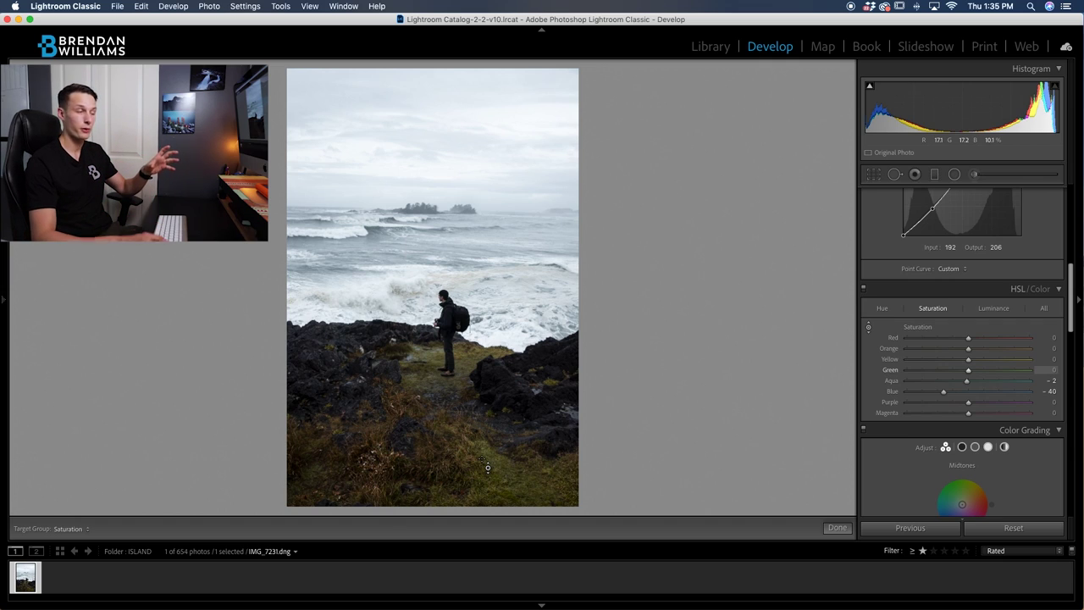
{"action": "left_click_drag", "start_coordinate": [487, 467], "coordinate": [492, 542]}
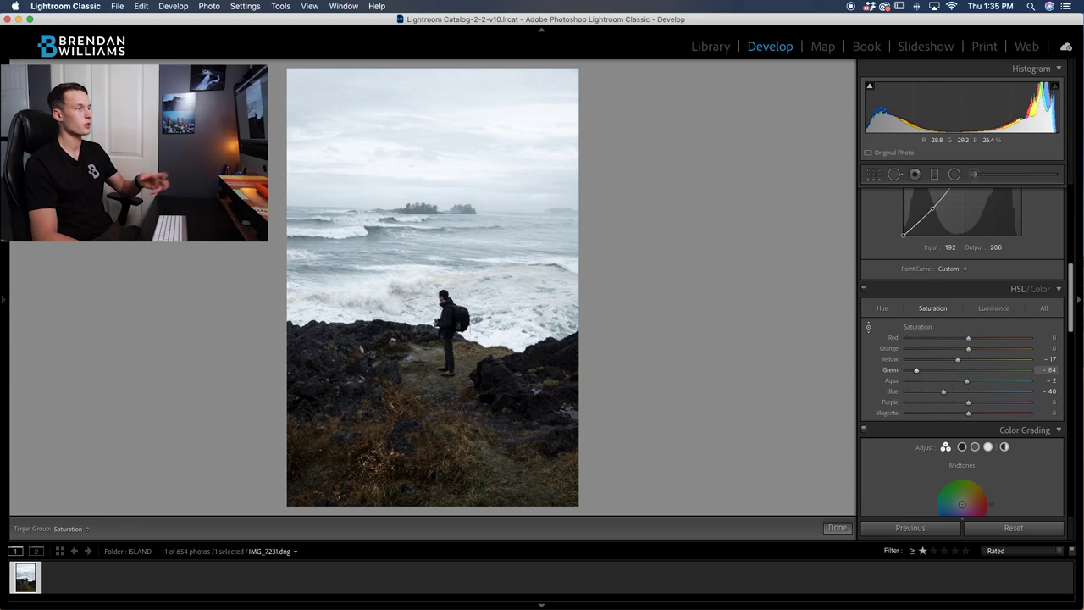
{"action": "left_click_drag", "start_coordinate": [492, 542], "coordinate": [492, 485]}
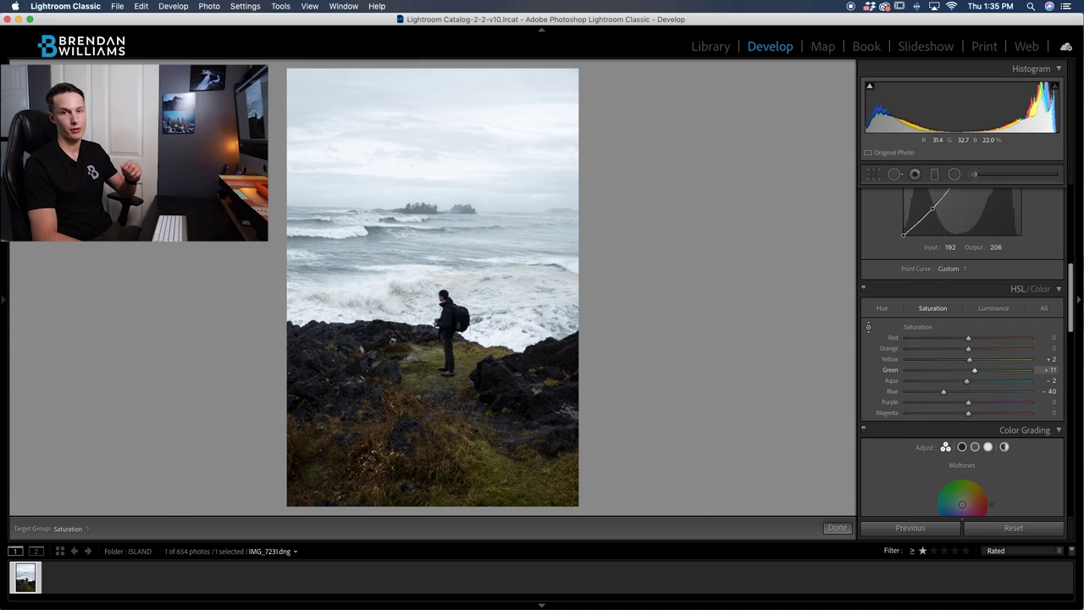
{"action": "left_click_drag", "start_coordinate": [492, 485], "coordinate": [492, 483]}
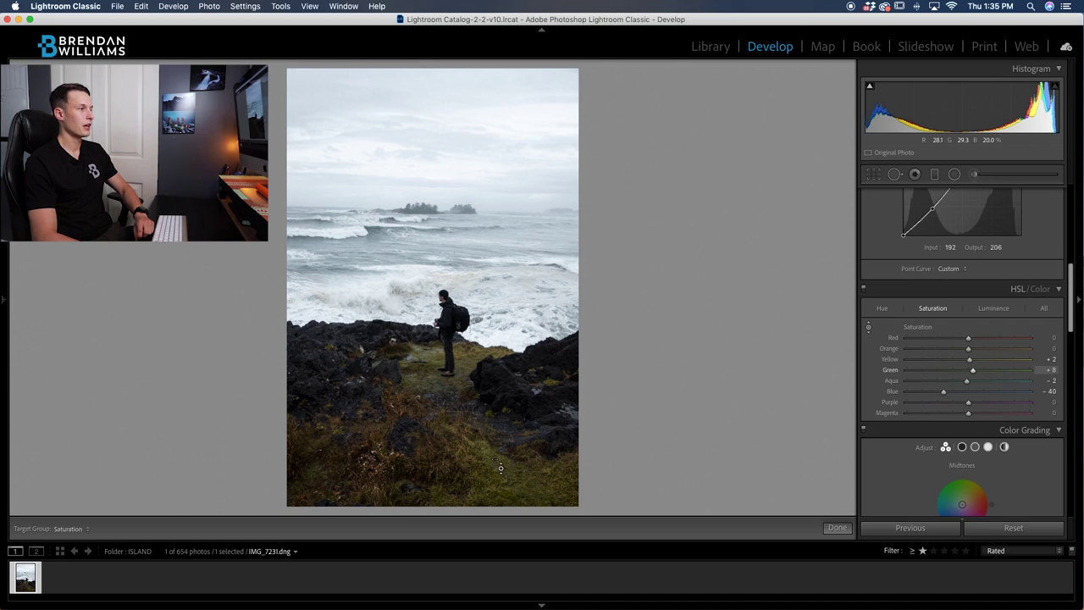
{"action": "left_click", "coordinate": [983, 312]}
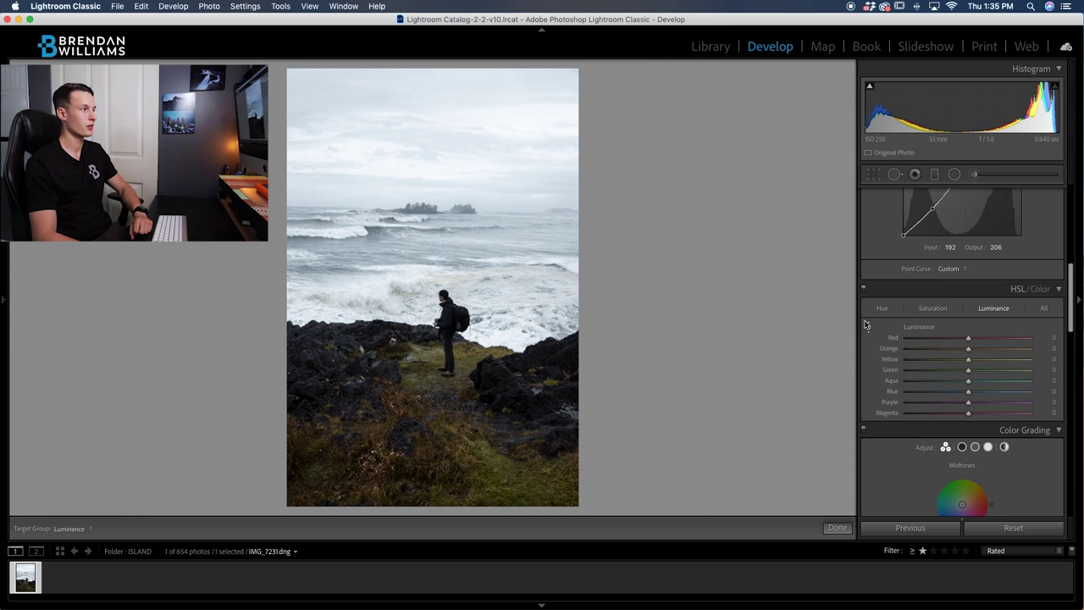
Step: Darken Blue luminance to -66 and Green to -18, lifting Yellow to +26
{"action": "left_click_drag", "start_coordinate": [368, 264], "coordinate": [391, 281]}
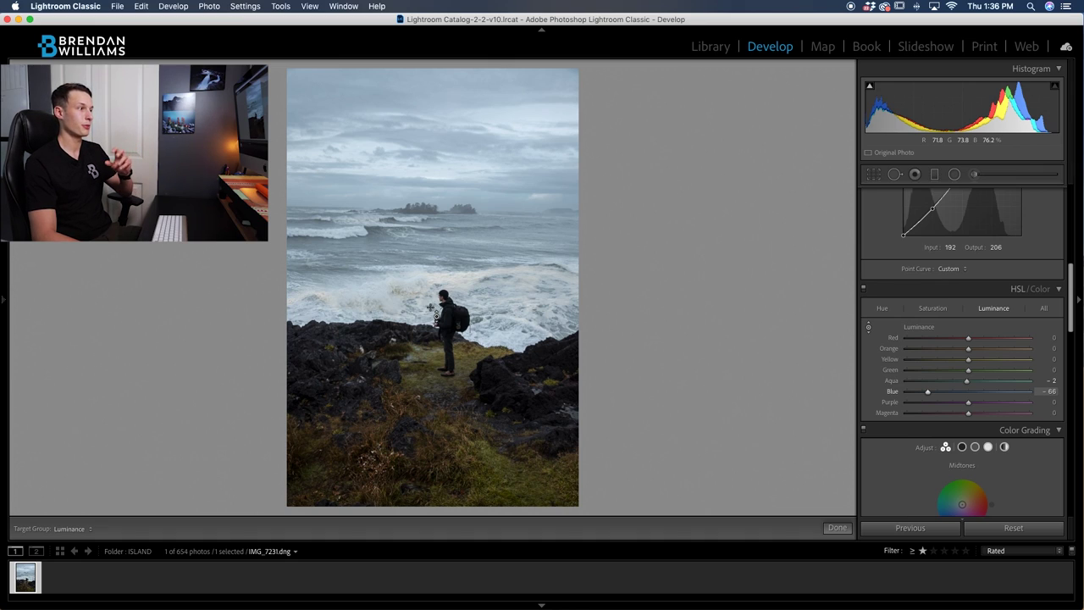
{"action": "left_click_drag", "start_coordinate": [518, 482], "coordinate": [518, 485]}
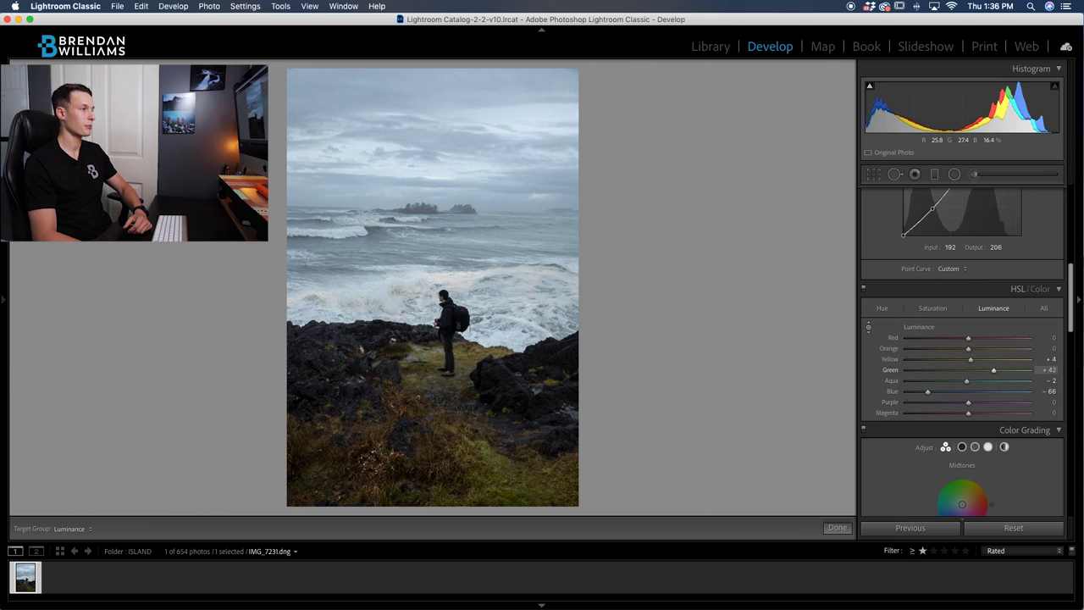
{"action": "left_click_drag", "start_coordinate": [491, 461], "coordinate": [491, 482]}
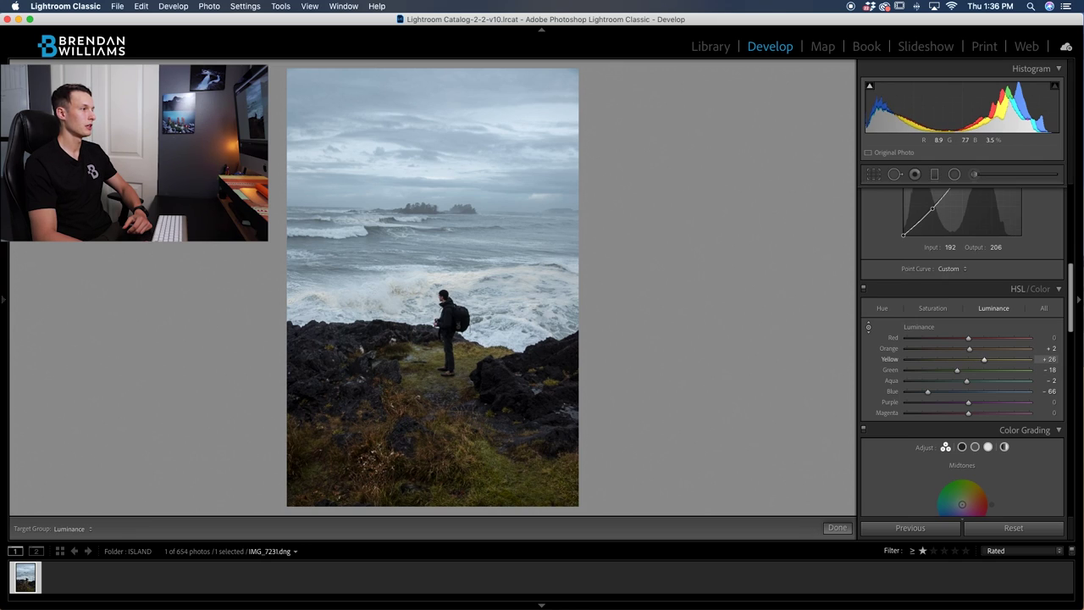
Step: Toggle the HSL colour adjustments off and on to compare
{"action": "left_click", "coordinate": [864, 289]}
{"action": "left_click", "coordinate": [864, 289]}
{"action": "left_click", "coordinate": [863, 289]}
{"action": "left_click", "coordinate": [864, 289]}
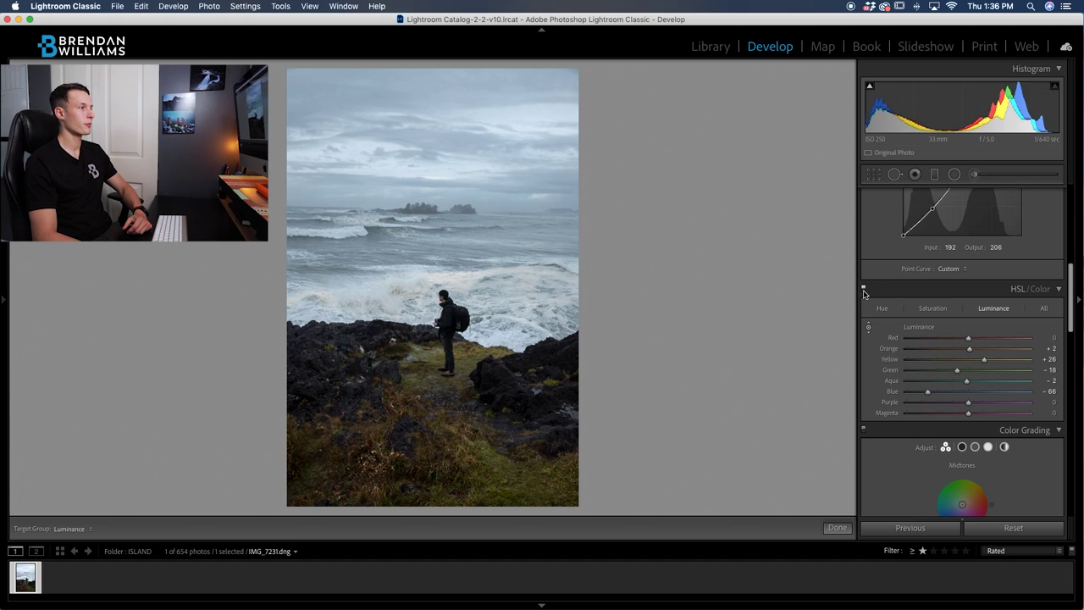
{"action": "left_click", "coordinate": [863, 289]}
{"action": "left_click", "coordinate": [864, 289]}
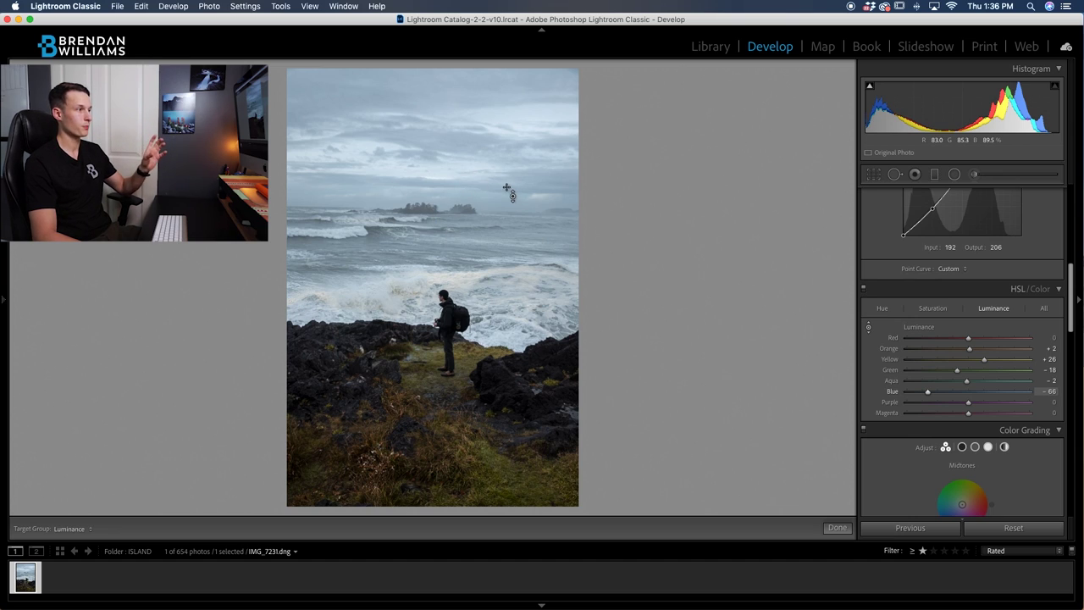
Step: Tint the midtones blue (hue 222) and lower midtone luminance
{"action": "scroll", "coordinate": [978, 360], "scroll_direction": "down", "scroll_amount": 2}
{"action": "scroll", "coordinate": [978, 359], "scroll_direction": "down", "scroll_amount": 6}
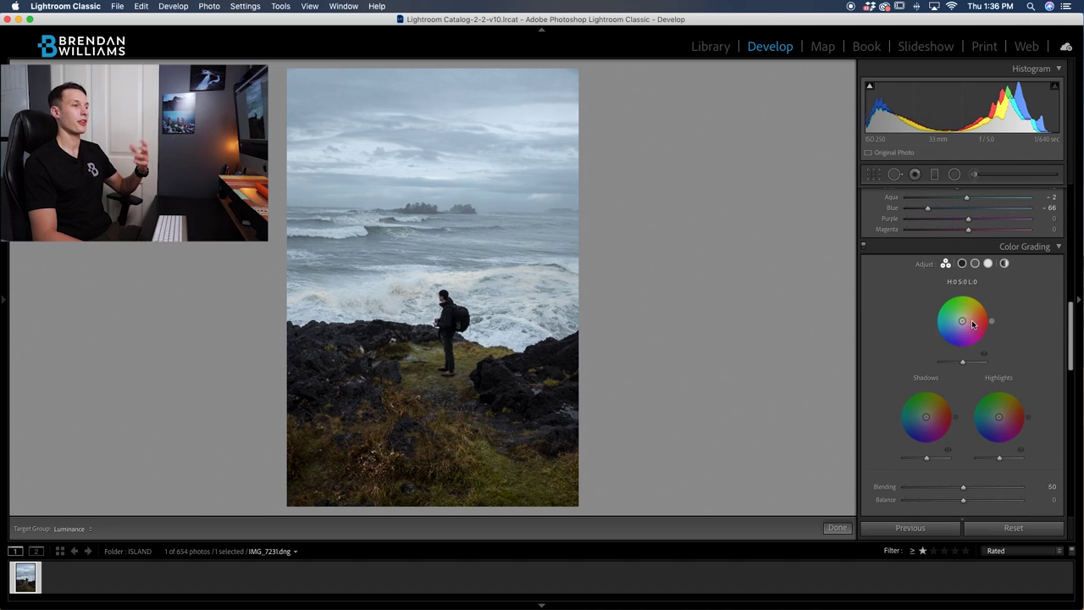
{"action": "left_click_drag", "start_coordinate": [972, 323], "coordinate": [960, 323]}
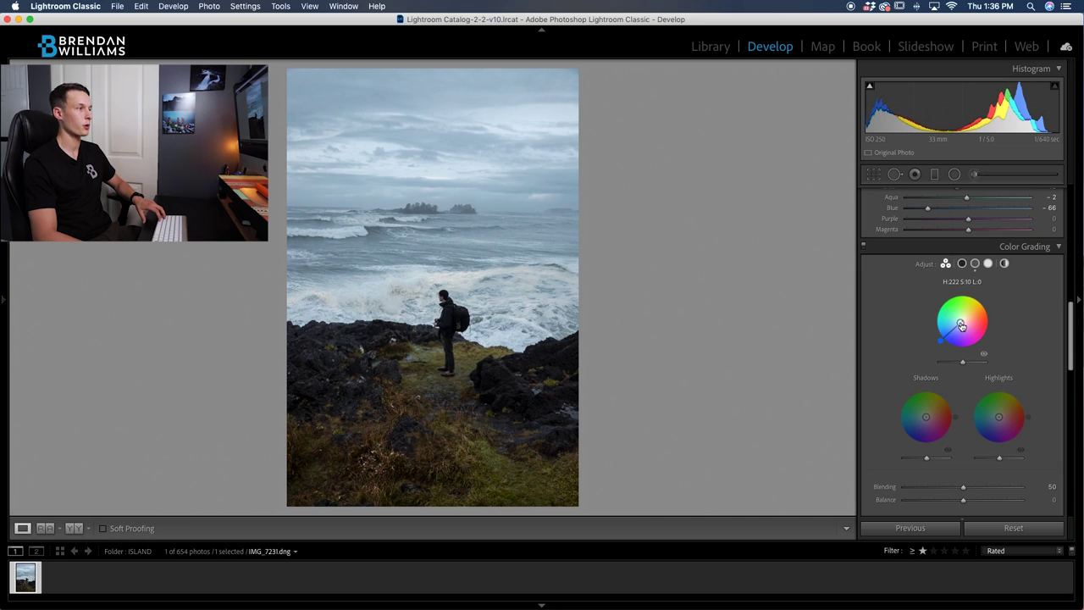
{"action": "left_click_drag", "start_coordinate": [961, 325], "coordinate": [957, 324]}
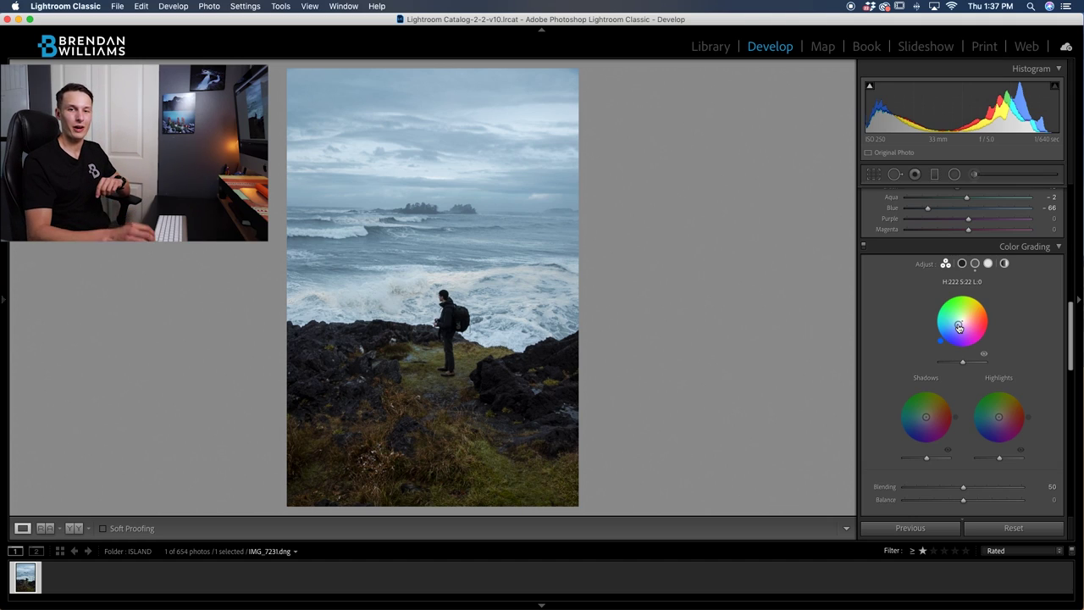
{"action": "left_click_drag", "start_coordinate": [959, 328], "coordinate": [957, 324]}
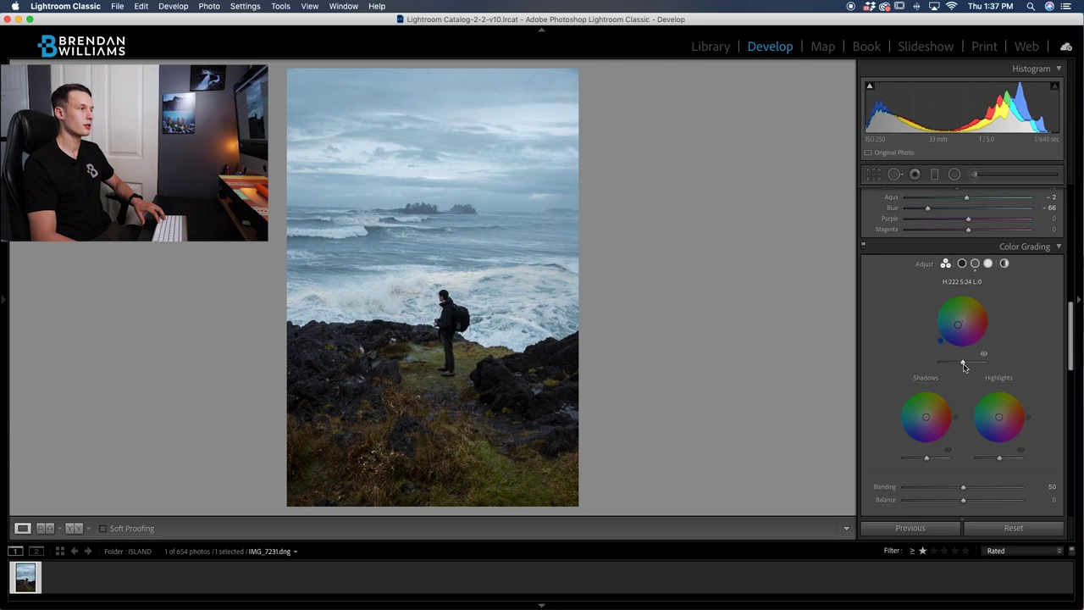
{"action": "left_click_drag", "start_coordinate": [963, 363], "coordinate": [959, 366]}
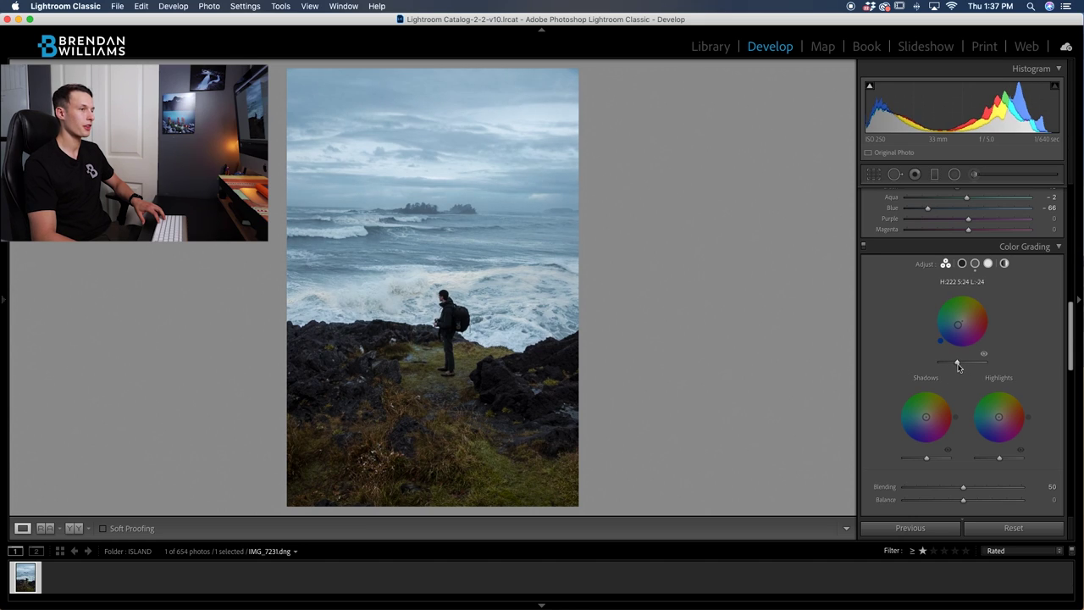
Step: Tint the shadows blue and raise highlight luminance to +70
{"action": "scroll", "coordinate": [957, 365], "scroll_direction": "up", "scroll_amount": 1}
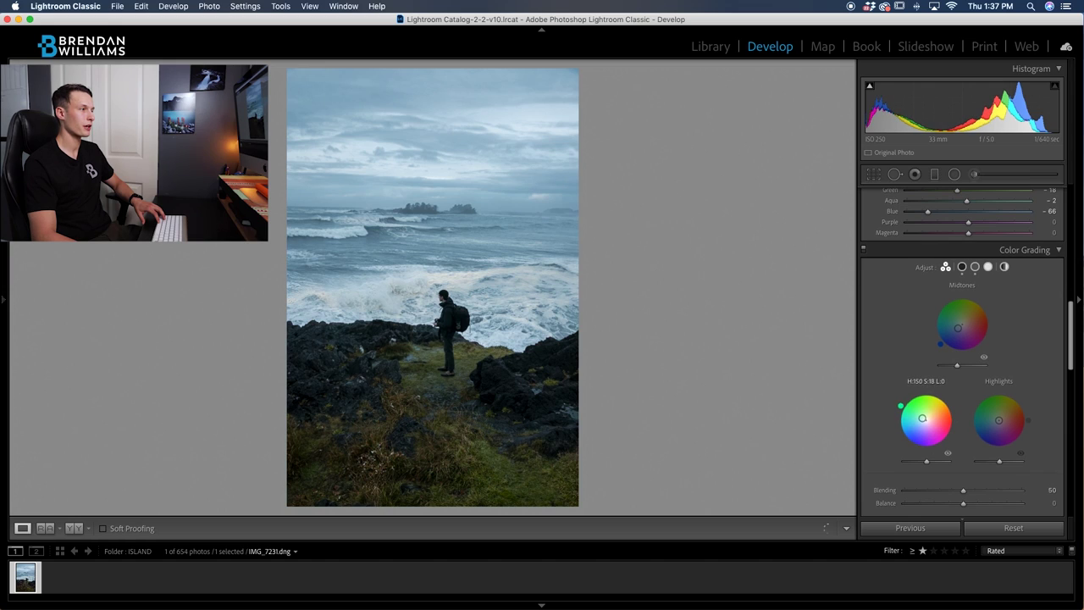
{"action": "mouse_move", "coordinate": [922, 417]}
{"action": "left_mouse_down"}
{"action": "mouse_move", "coordinate": [930, 415]}
{"action": "mouse_move", "coordinate": [923, 422]}
{"action": "left_mouse_up"}
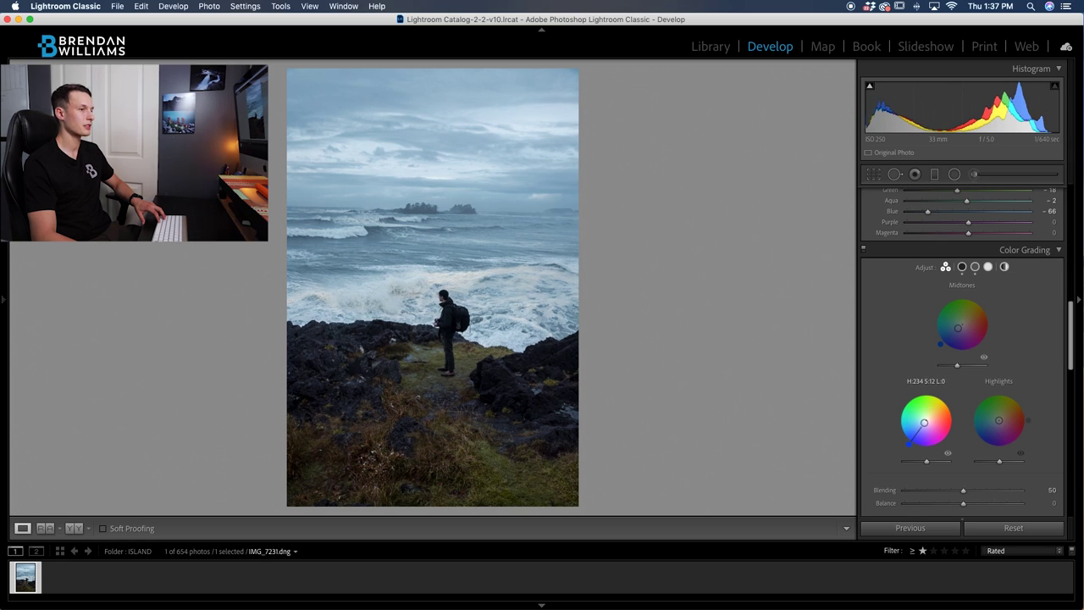
{"action": "scroll", "coordinate": [934, 458], "scroll_direction": "down", "scroll_amount": 1}
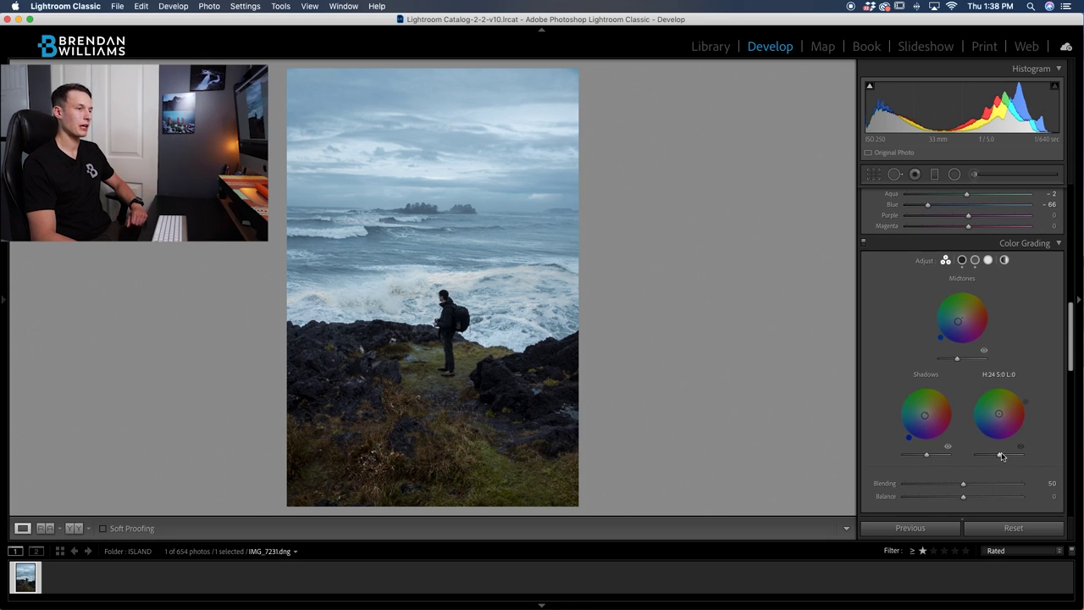
{"action": "left_click_drag", "start_coordinate": [1000, 459], "coordinate": [1016, 457]}
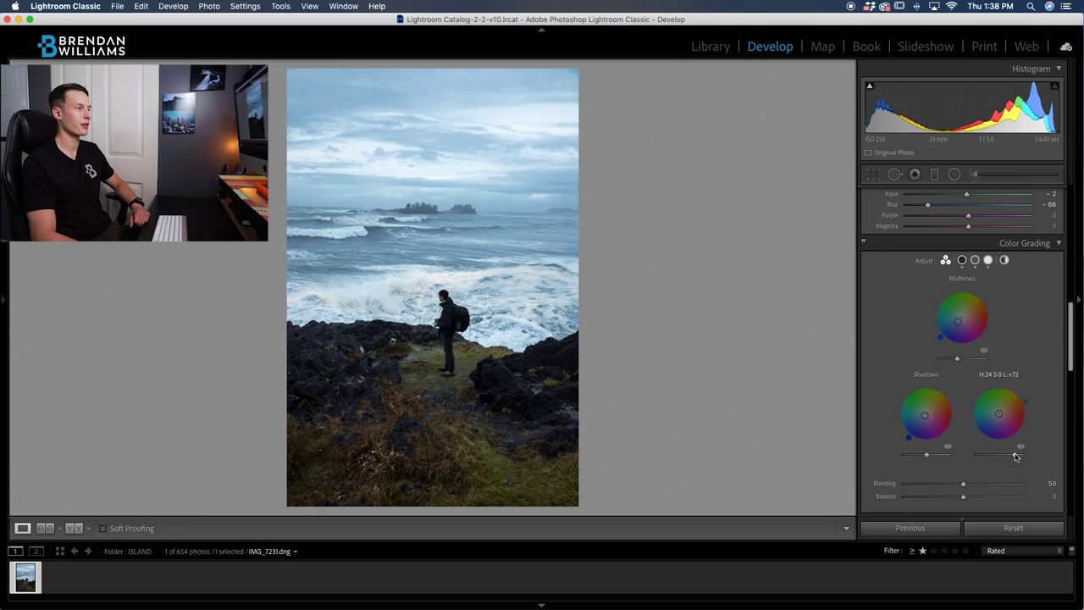
{"action": "scroll", "coordinate": [1034, 386], "scroll_direction": "up", "scroll_amount": 1}
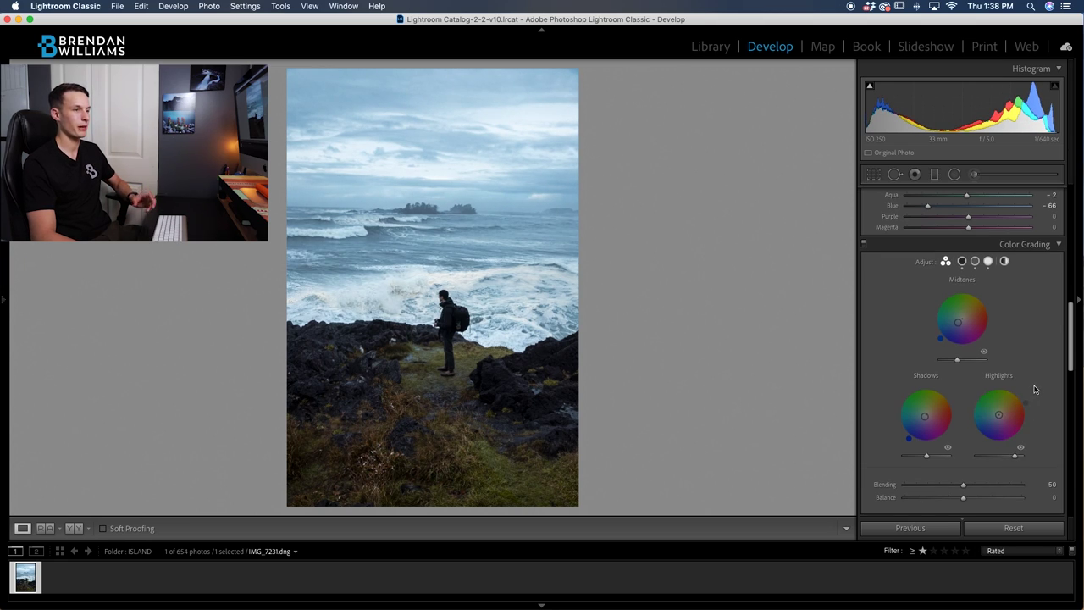
{"action": "mouse_move", "coordinate": [998, 411]}
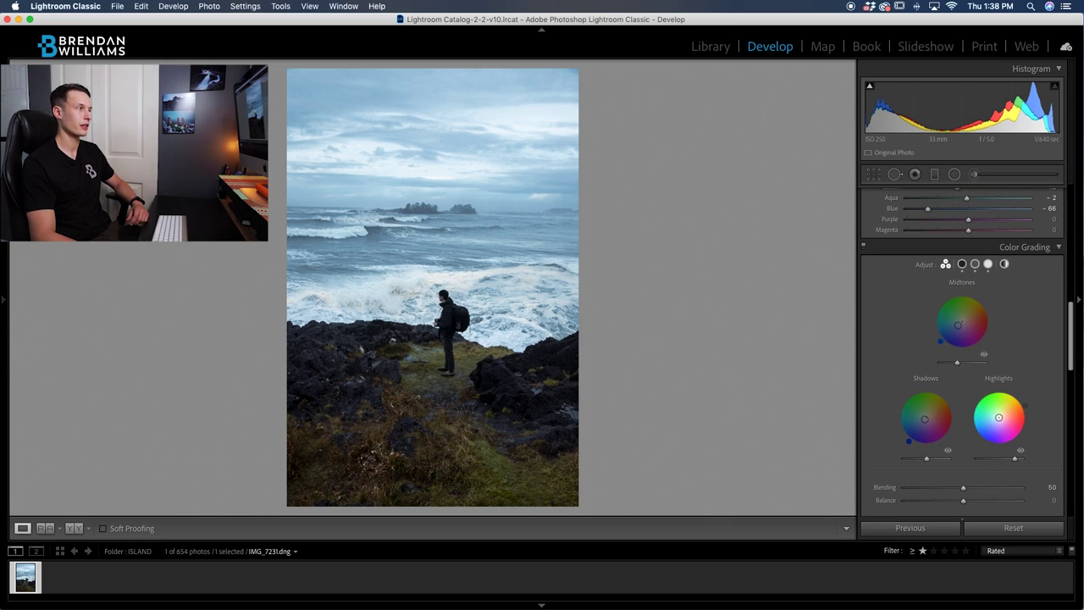
{"action": "scroll", "coordinate": [972, 339], "scroll_direction": "down", "scroll_amount": 6}
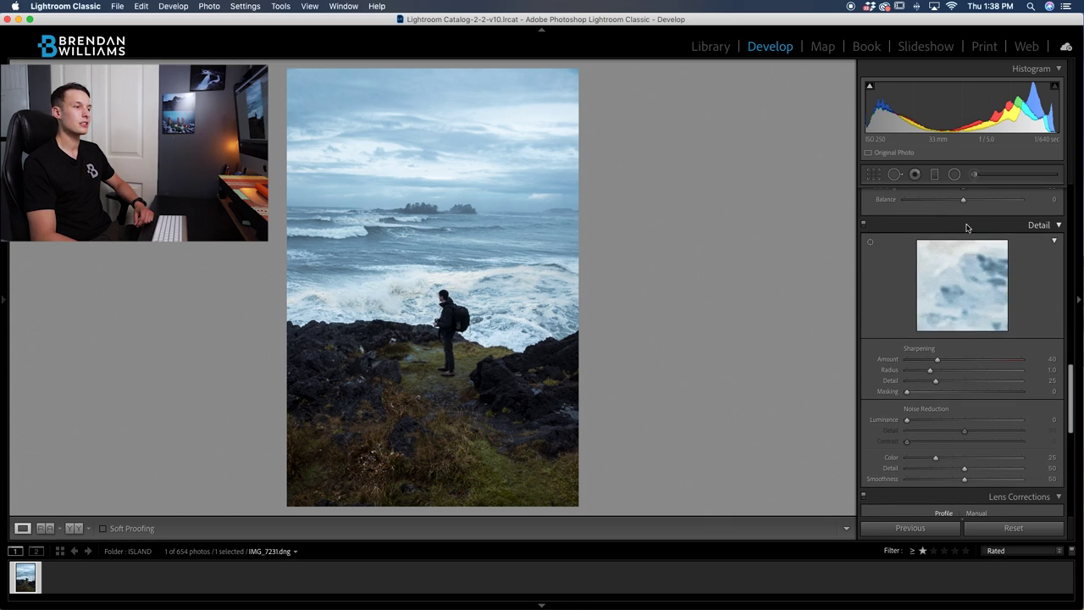
Step: Scroll down past Lens Corrections toward the Calibration panel
{"action": "scroll", "coordinate": [967, 227], "scroll_direction": "down", "scroll_amount": 5}
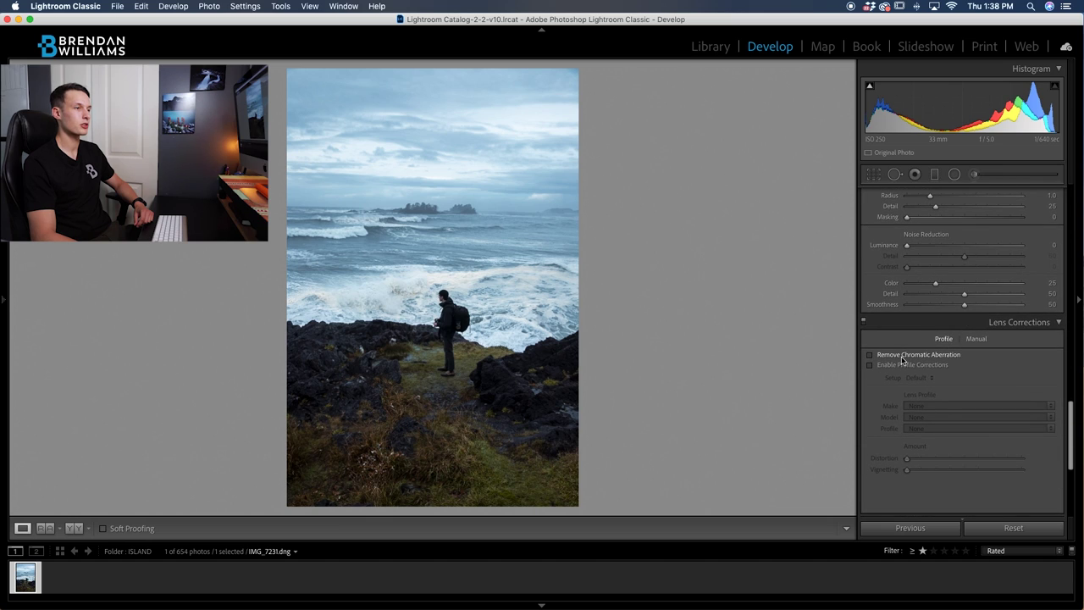
{"action": "scroll", "coordinate": [951, 387], "scroll_direction": "down", "scroll_amount": 2}
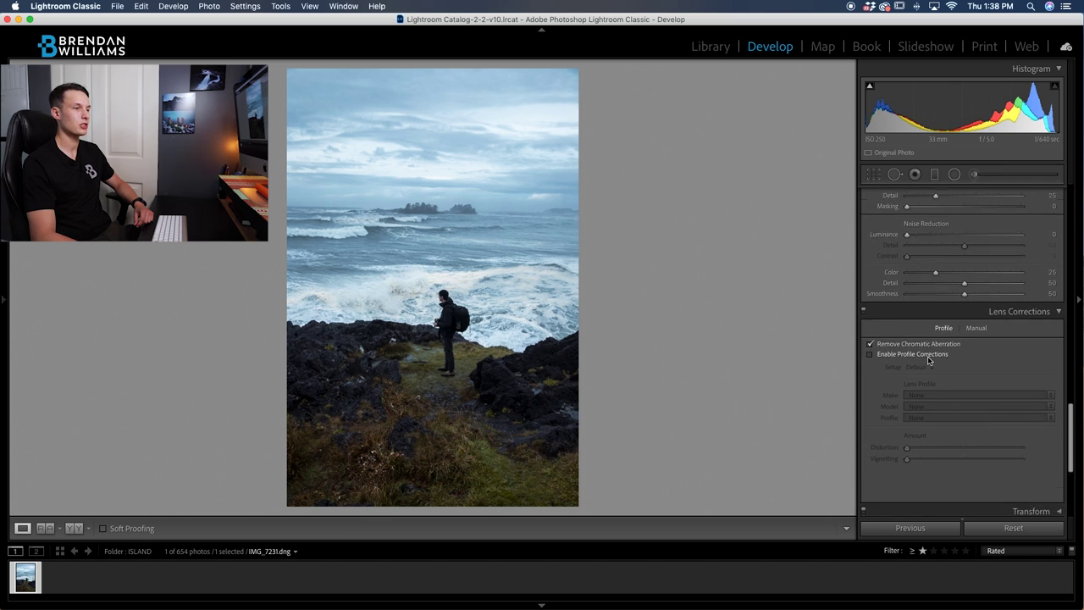
{"action": "scroll", "coordinate": [951, 387], "scroll_direction": "down", "scroll_amount": 4}
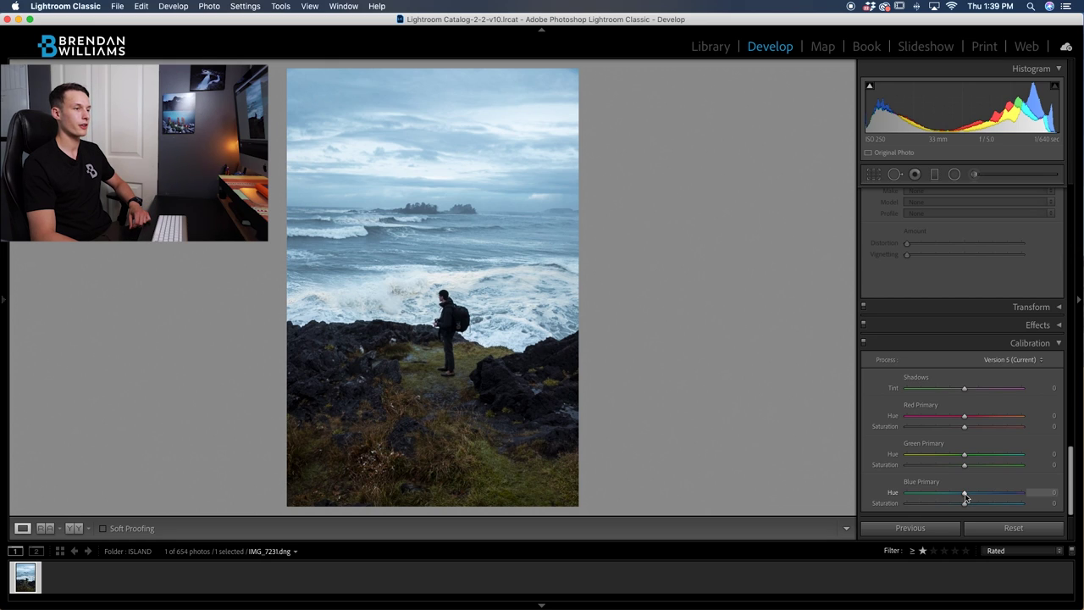
Step: Set Blue Primary Hue -11 and Saturation -20, Green Primary Hue +25, Red Primary Hue -6
{"action": "mouse_move", "coordinate": [965, 497]}
{"action": "left_mouse_down"}
{"action": "mouse_move", "coordinate": [974, 497]}
{"action": "mouse_move", "coordinate": [958, 498]}
{"action": "left_mouse_up"}
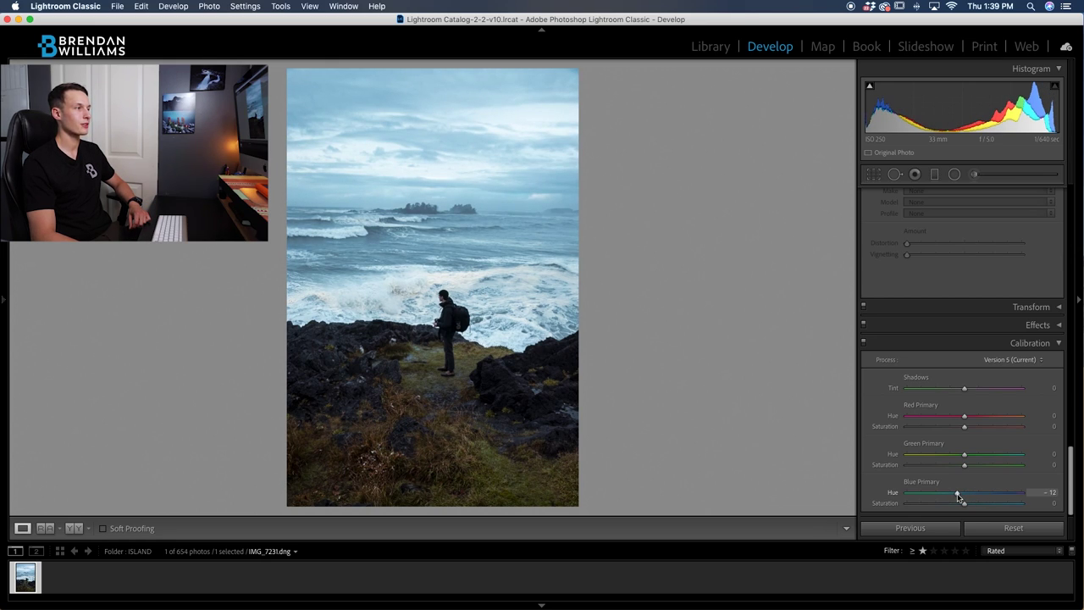
{"action": "left_click_drag", "start_coordinate": [970, 506], "coordinate": [954, 507]}
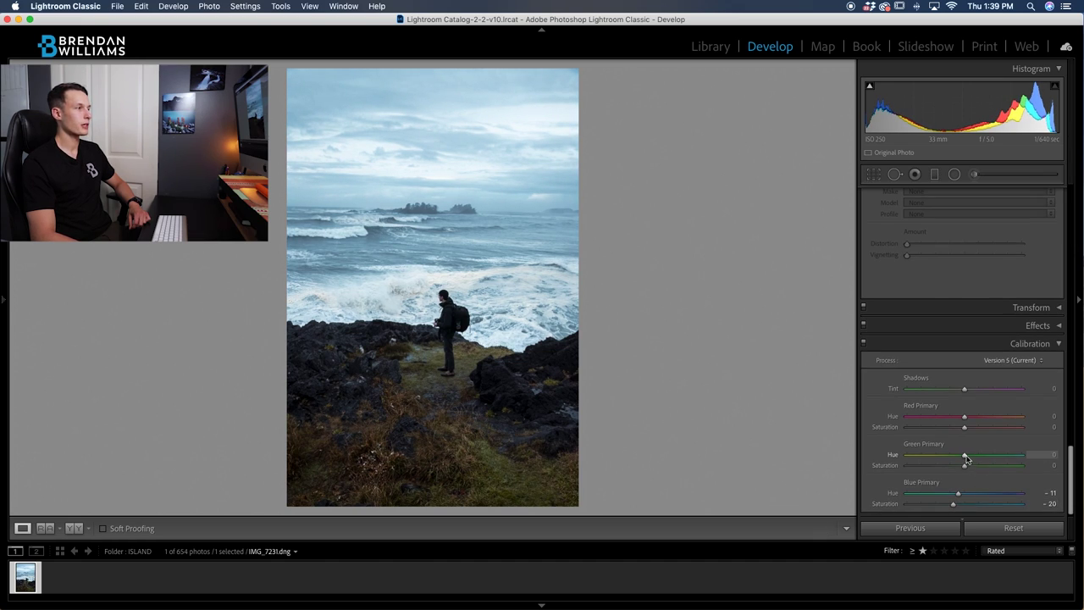
{"action": "left_click_drag", "start_coordinate": [983, 459], "coordinate": [958, 466]}
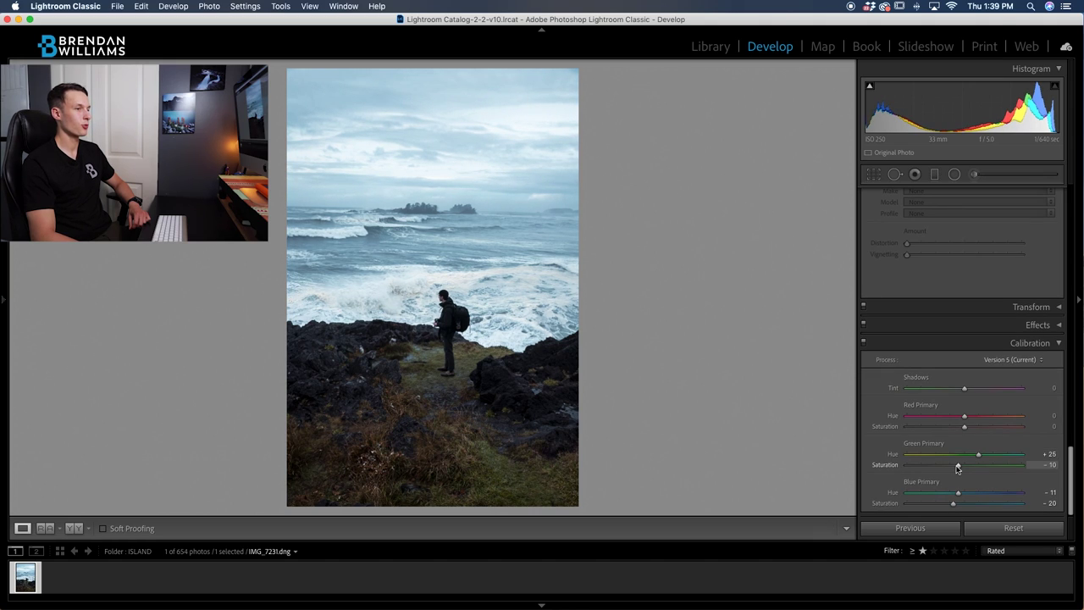
{"action": "left_click_drag", "start_coordinate": [964, 418], "coordinate": [970, 430]}
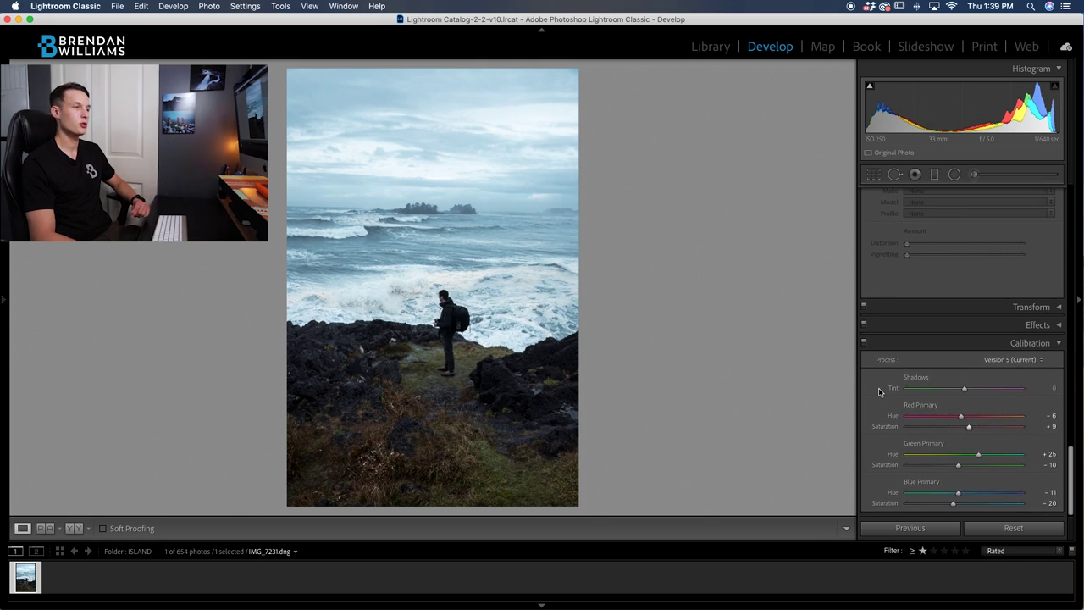
{"action": "scroll", "coordinate": [934, 339], "scroll_direction": "up", "scroll_amount": 10}
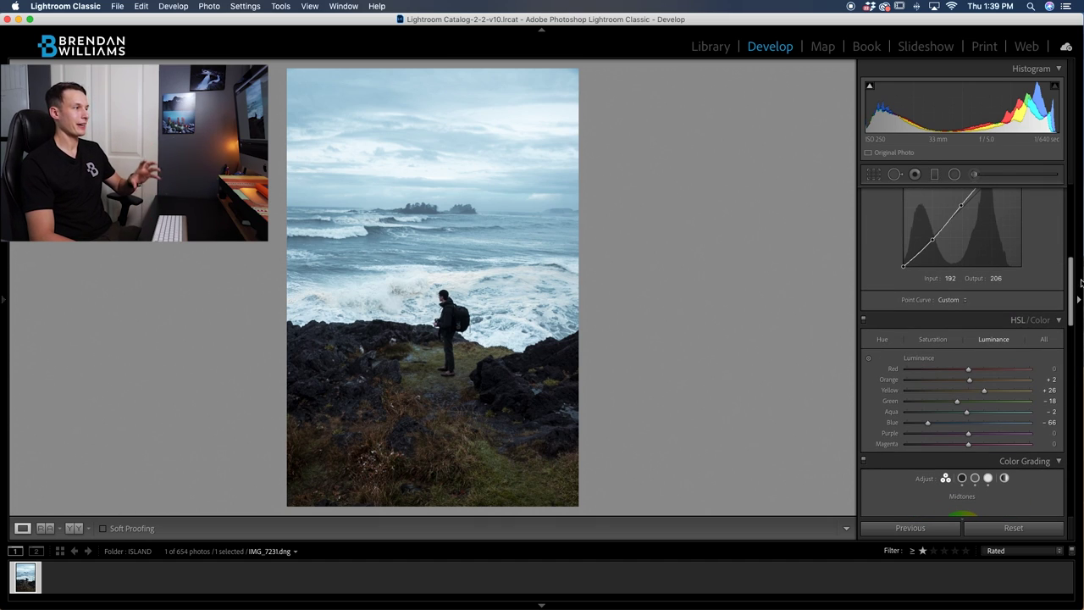
{"action": "scroll", "coordinate": [986, 340], "scroll_direction": "up", "scroll_amount": 5}
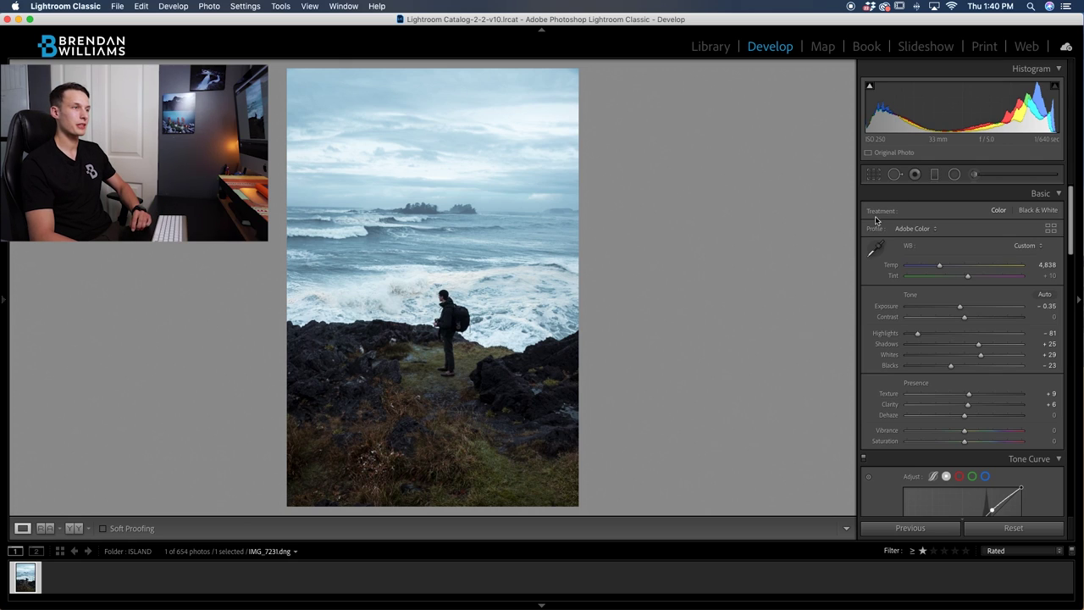
Step: Select the Adjustment Brush and toggle the edit pins' visibility
{"action": "left_click", "coordinate": [972, 174]}
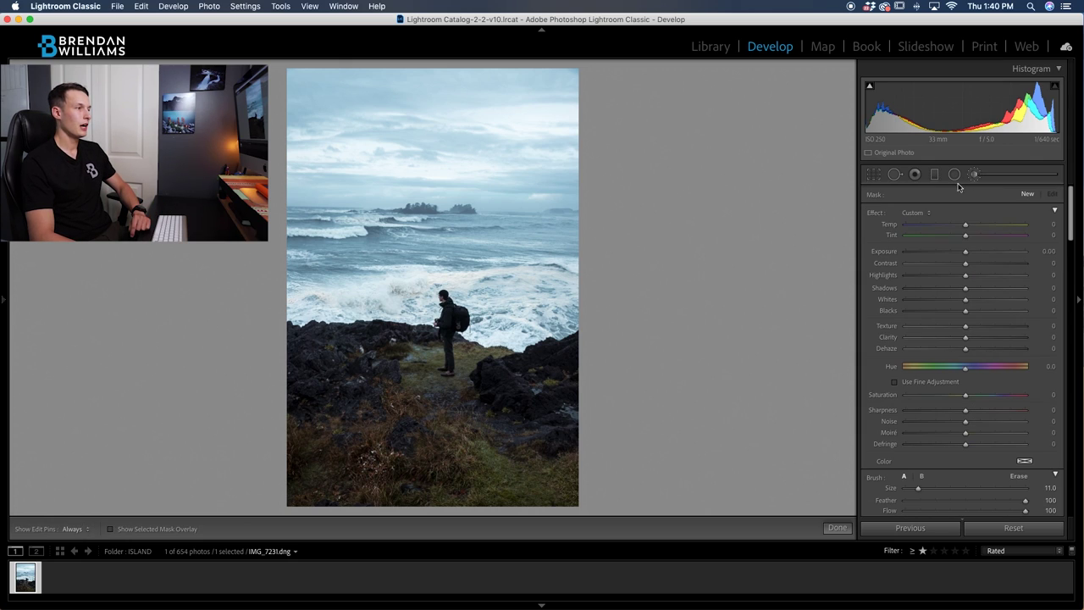
{"action": "scroll", "coordinate": [953, 426], "scroll_direction": "down", "scroll_amount": 2}
{"action": "scroll", "coordinate": [953, 426], "scroll_direction": "down", "scroll_amount": 2}
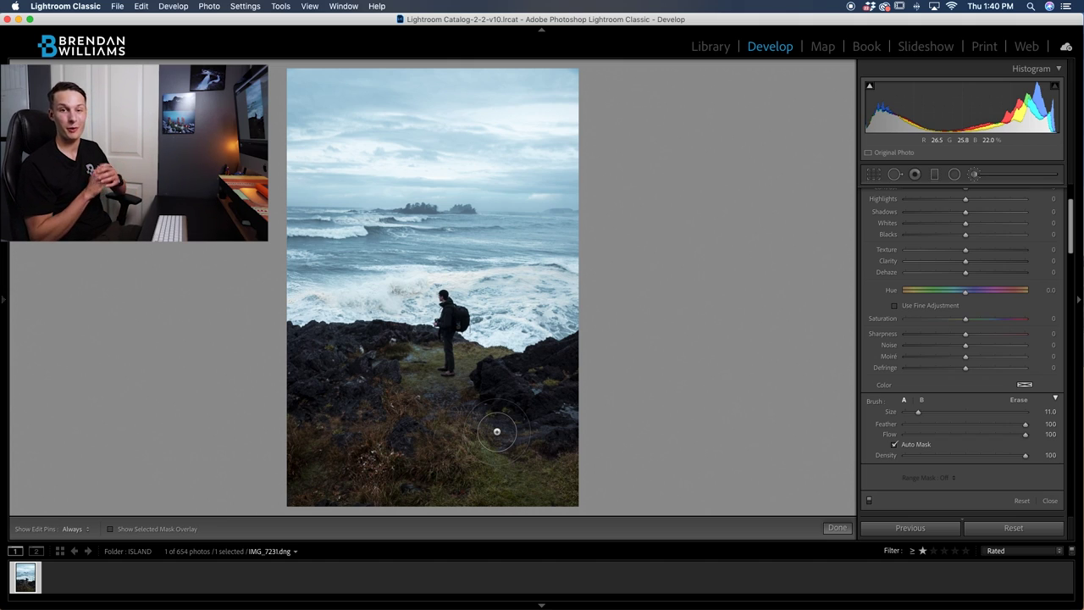
{"action": "key", "text": "h"}
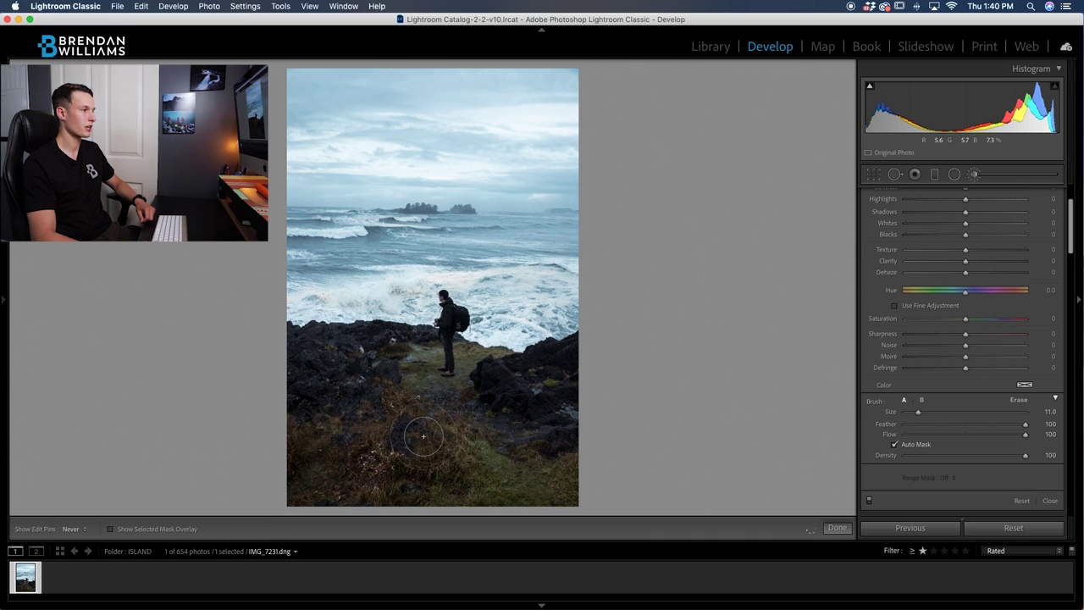
{"action": "key", "text": "h"}
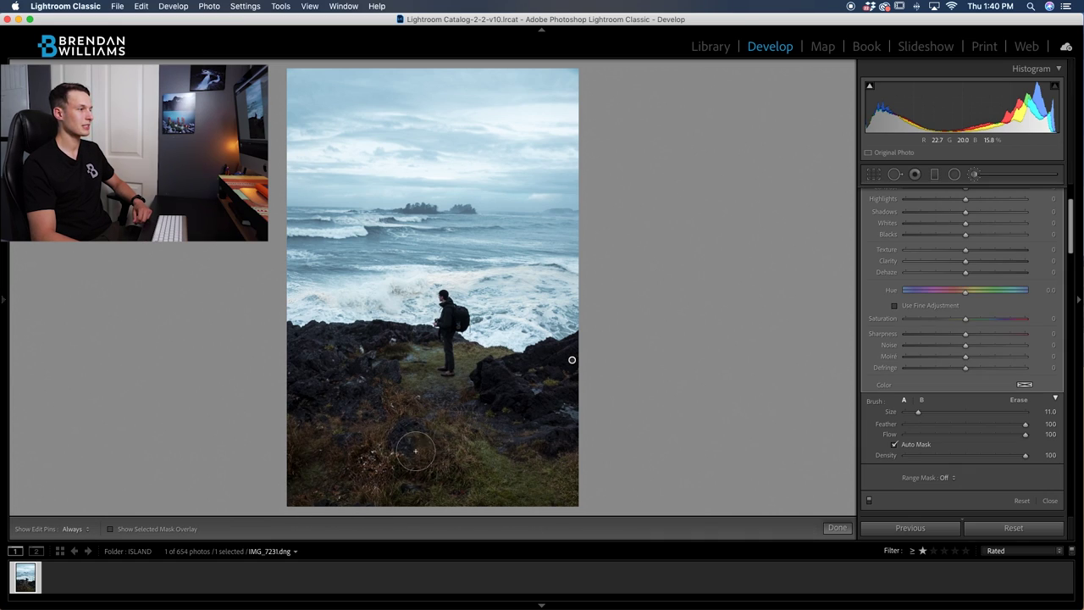
Step: Paint the mask over the foreground grass, rocks and hiker with the red overlay, resizing the brush
{"action": "key", "text": "o"}
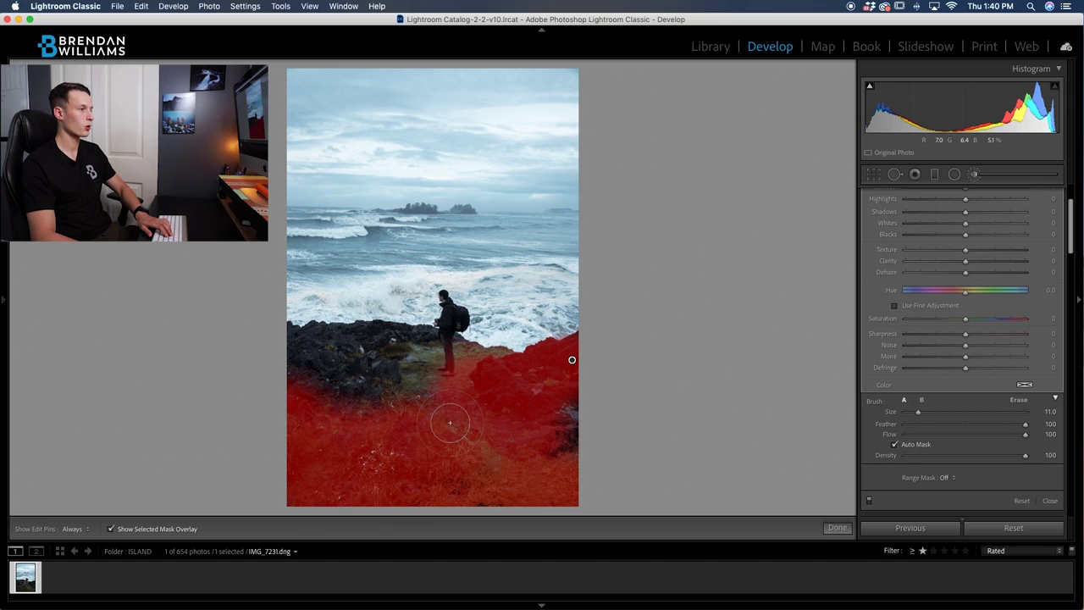
{"action": "key", "text": "h"}
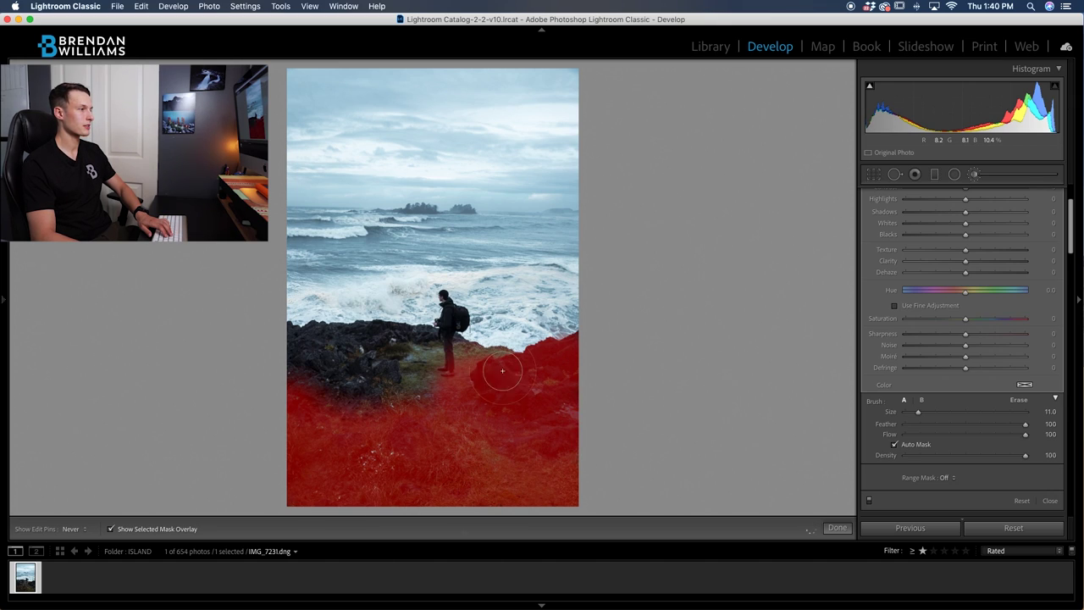
{"action": "mouse_move", "coordinate": [502, 370]}
{"action": "left_mouse_down"}
{"action": "mouse_move", "coordinate": [422, 369]}
{"action": "mouse_move", "coordinate": [405, 381]}
{"action": "mouse_move", "coordinate": [404, 402]}
{"action": "mouse_move", "coordinate": [301, 393]}
{"action": "mouse_move", "coordinate": [313, 357]}
{"action": "mouse_move", "coordinate": [284, 350]}
{"action": "mouse_move", "coordinate": [401, 353]}
{"action": "left_mouse_up"}
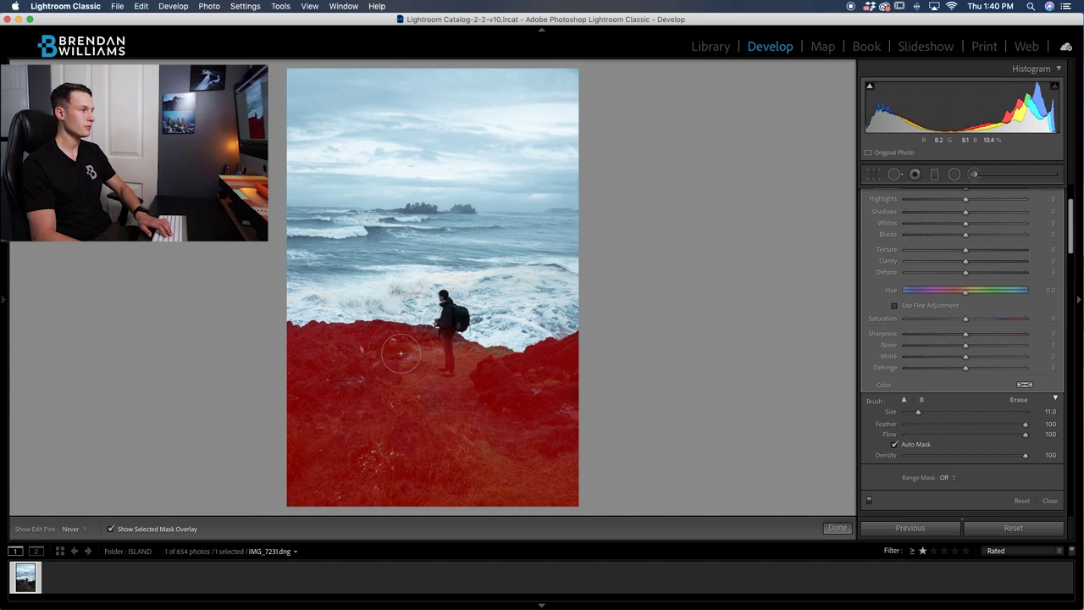
{"action": "key", "text": "bracketleft"}
{"action": "key", "text": "bracketleft"}
{"action": "key", "text": "bracketleft"}
{"action": "key", "text": "h"}
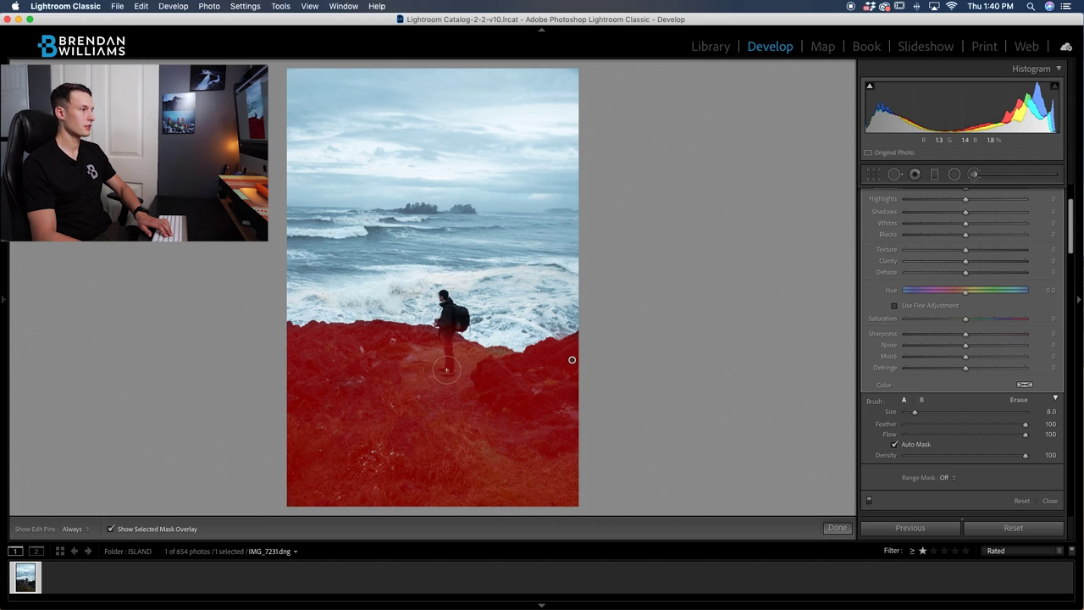
{"action": "key", "text": "bracketleft"}
{"action": "key", "text": "bracketleft"}
{"action": "key", "text": "bracketleft"}
{"action": "key", "text": "bracketleft"}
{"action": "key", "text": "h"}
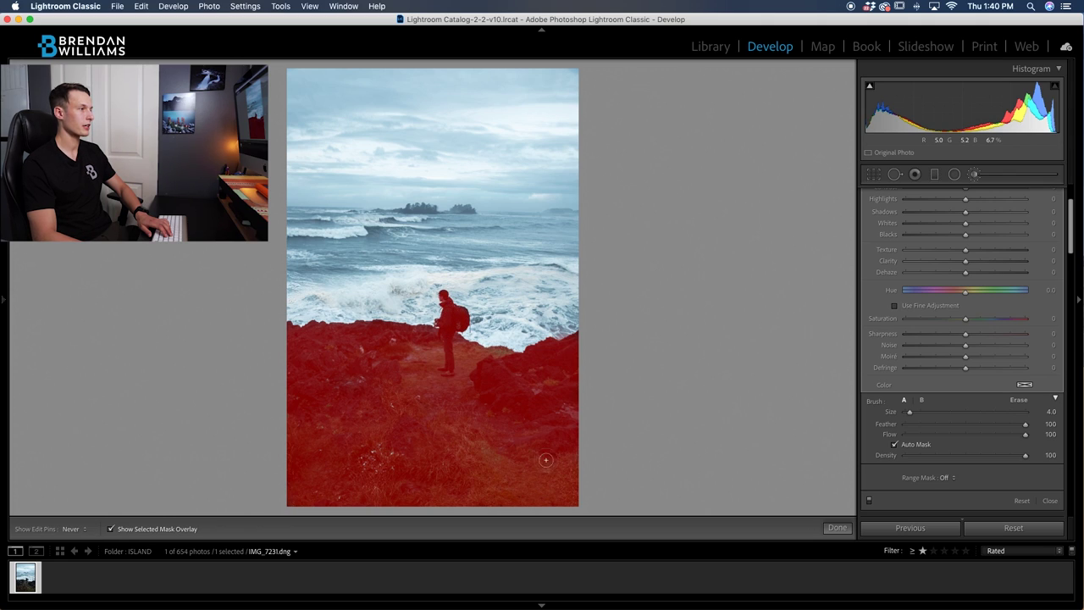
{"action": "key", "text": "h"}
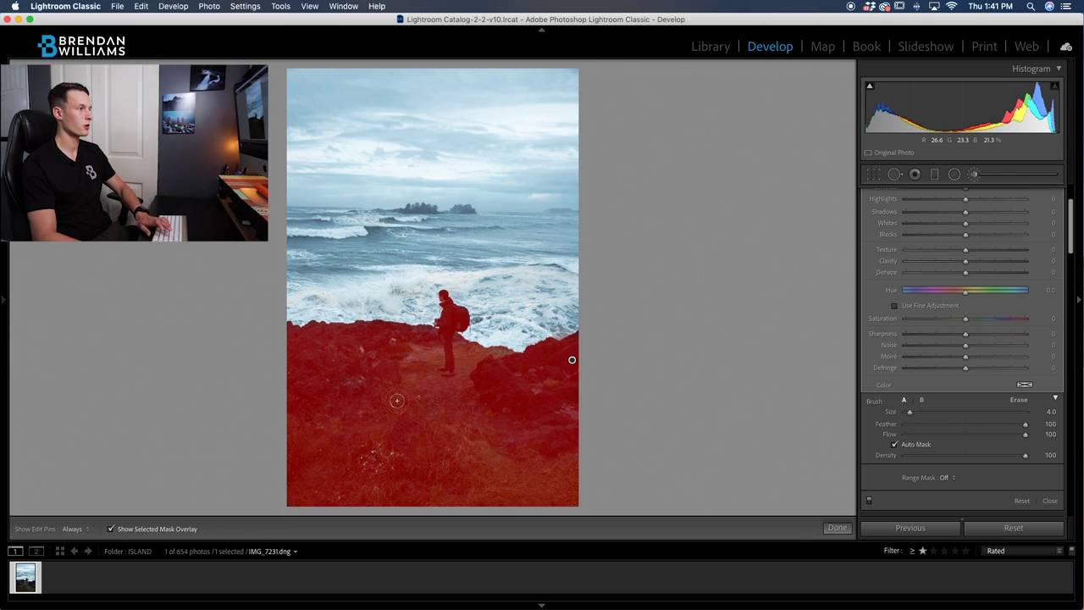
{"action": "key", "text": "o"}
{"action": "key", "text": "bracketright"}
Step: Set the foreground brush to Exposure 0.34, Contrast 14, Shadows 10, Whites 12, Blacks -9, then close it
{"action": "scroll", "coordinate": [974, 254], "scroll_direction": "up", "scroll_amount": 3}
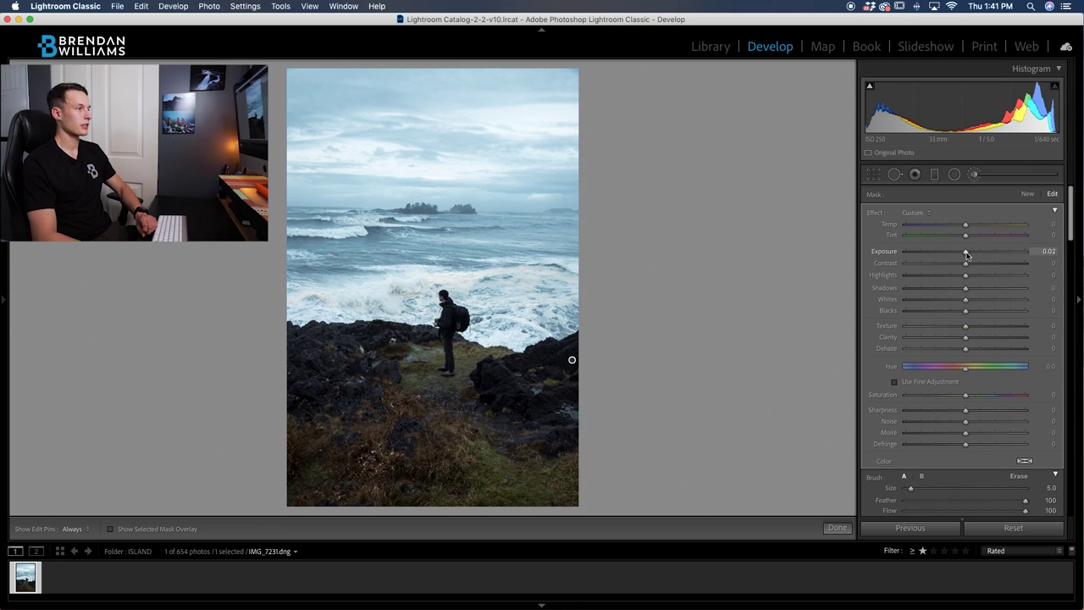
{"action": "left_click_drag", "start_coordinate": [966, 254], "coordinate": [972, 255]}
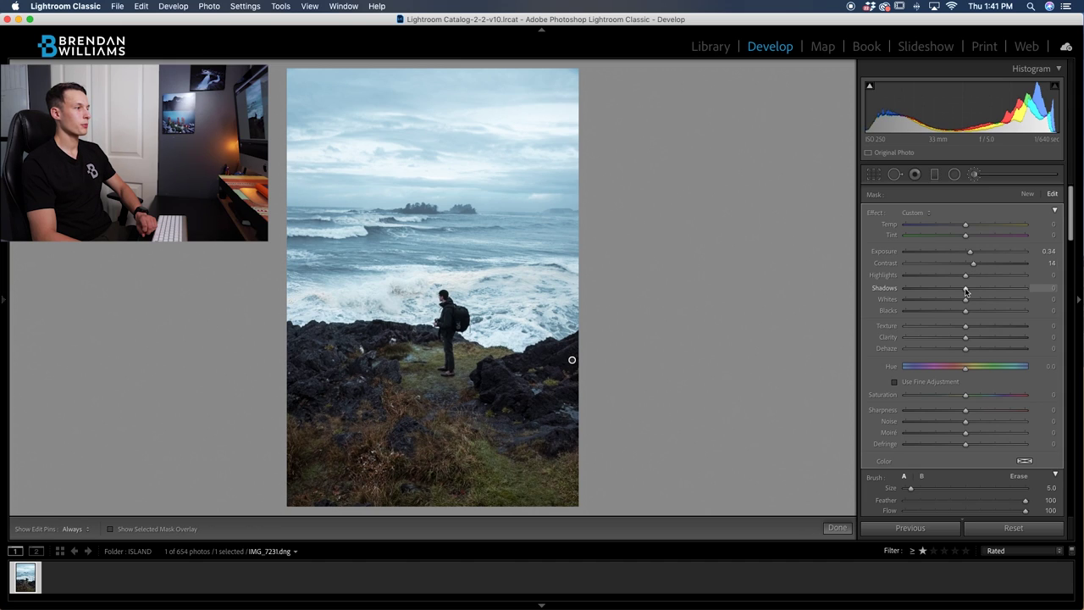
{"action": "left_click_drag", "start_coordinate": [965, 289], "coordinate": [972, 290]}
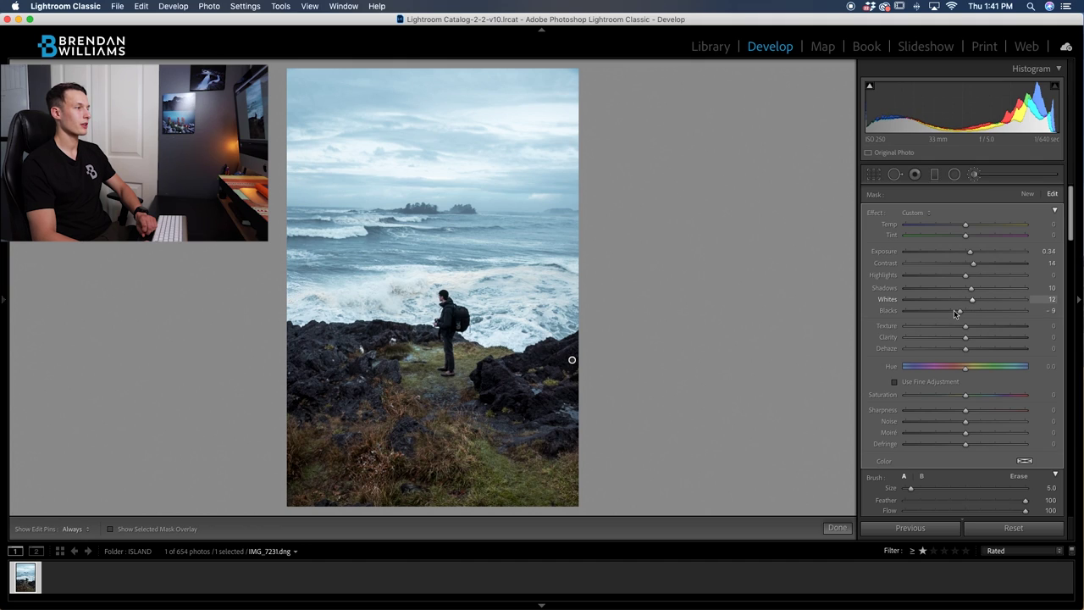
{"action": "key", "text": "k"}
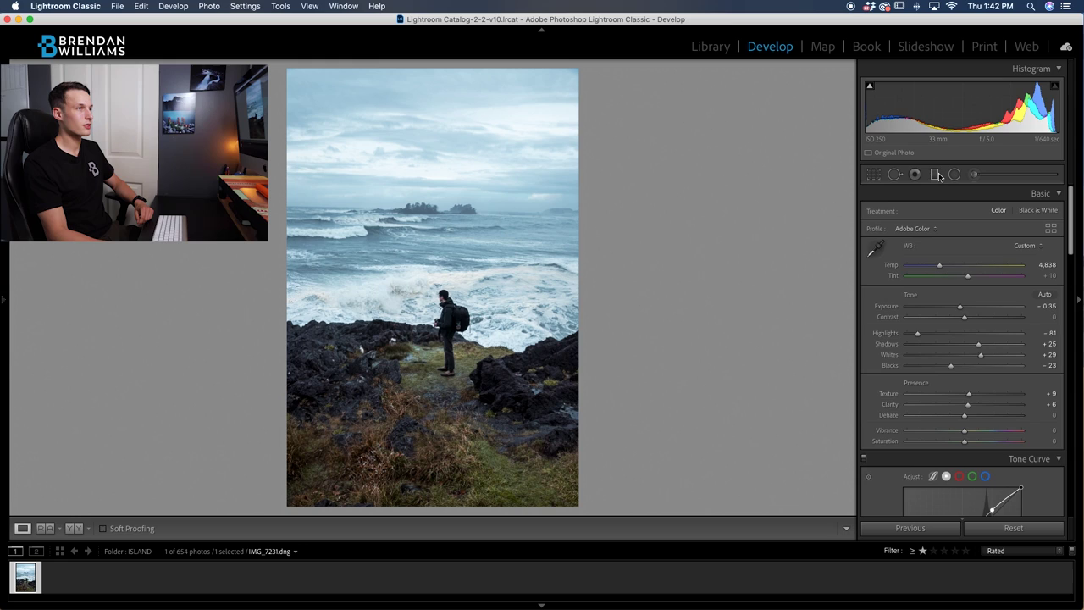
Step: Lay a graduated filter from the sky down, checking its mask and ending it at the horizon
{"action": "left_click", "coordinate": [935, 175]}
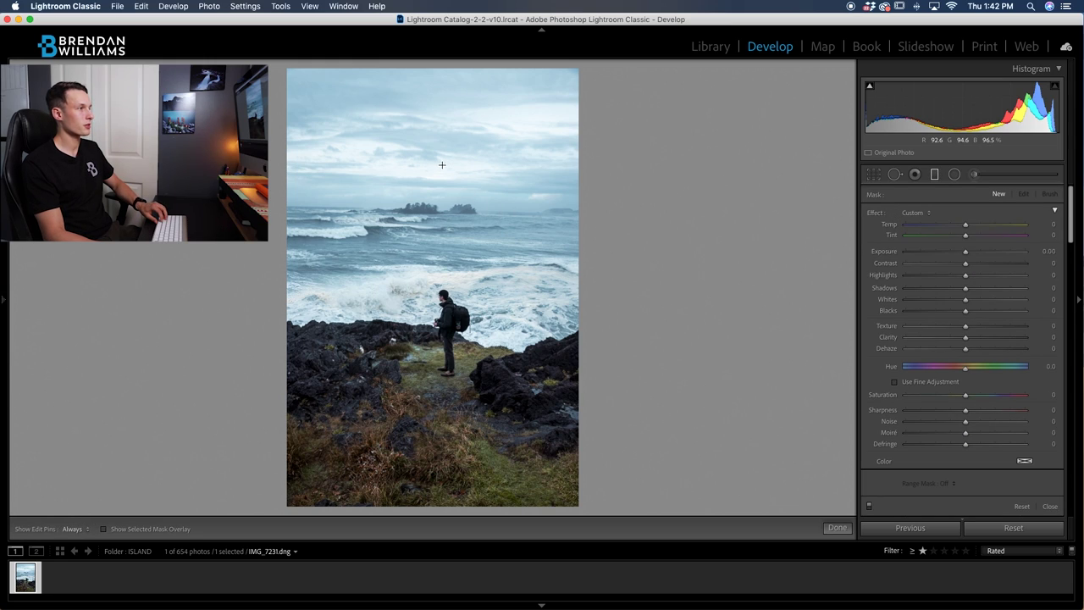
{"action": "left_click_drag", "start_coordinate": [440, 154], "coordinate": [437, 285]}
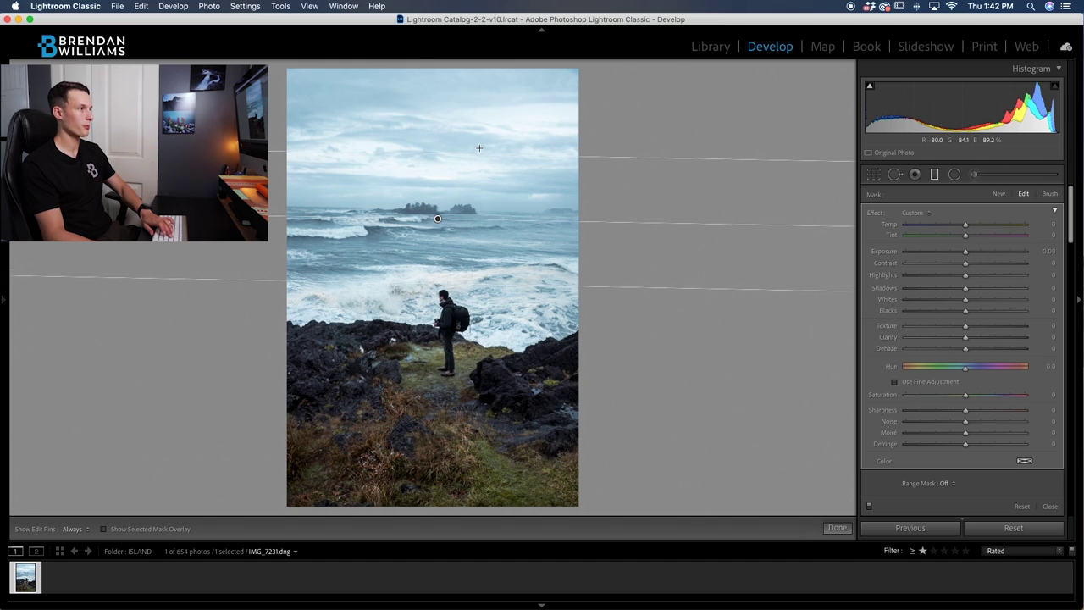
{"action": "key", "text": "o"}
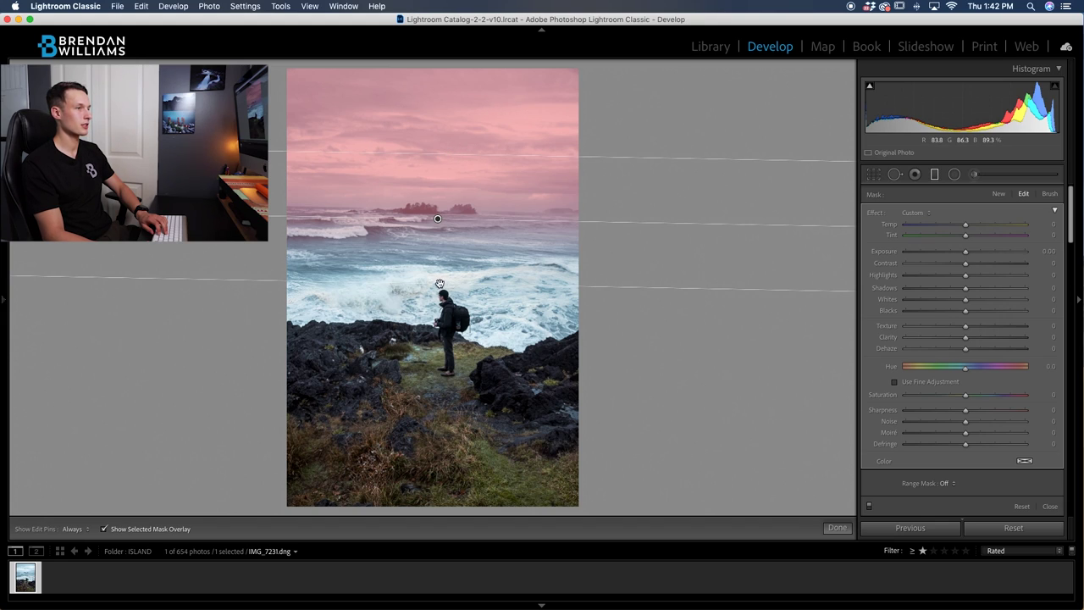
{"action": "left_click_drag", "start_coordinate": [483, 283], "coordinate": [474, 309]}
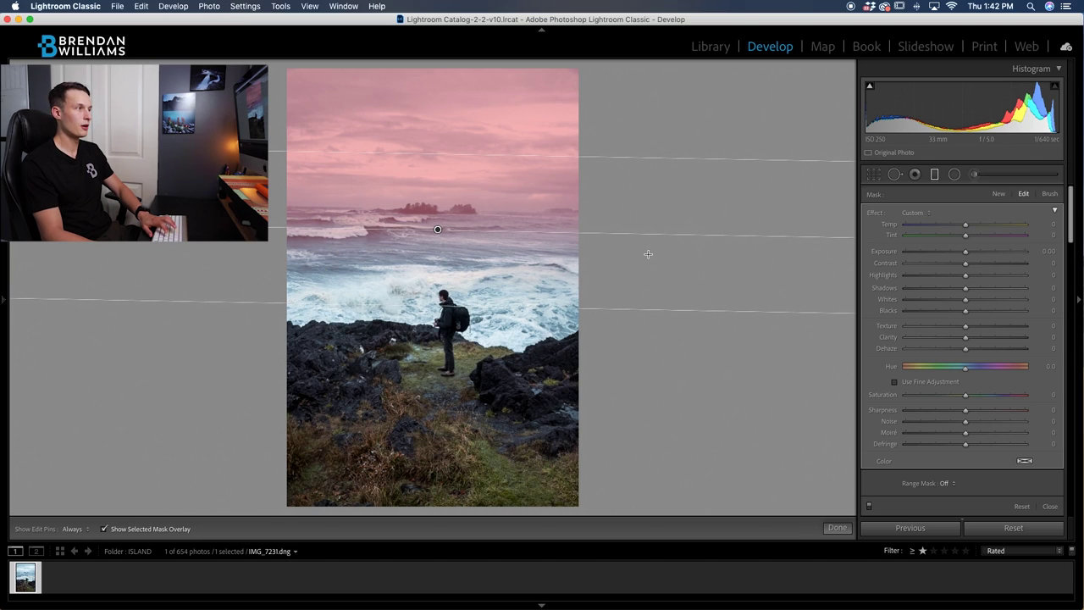
{"action": "key", "text": "o"}
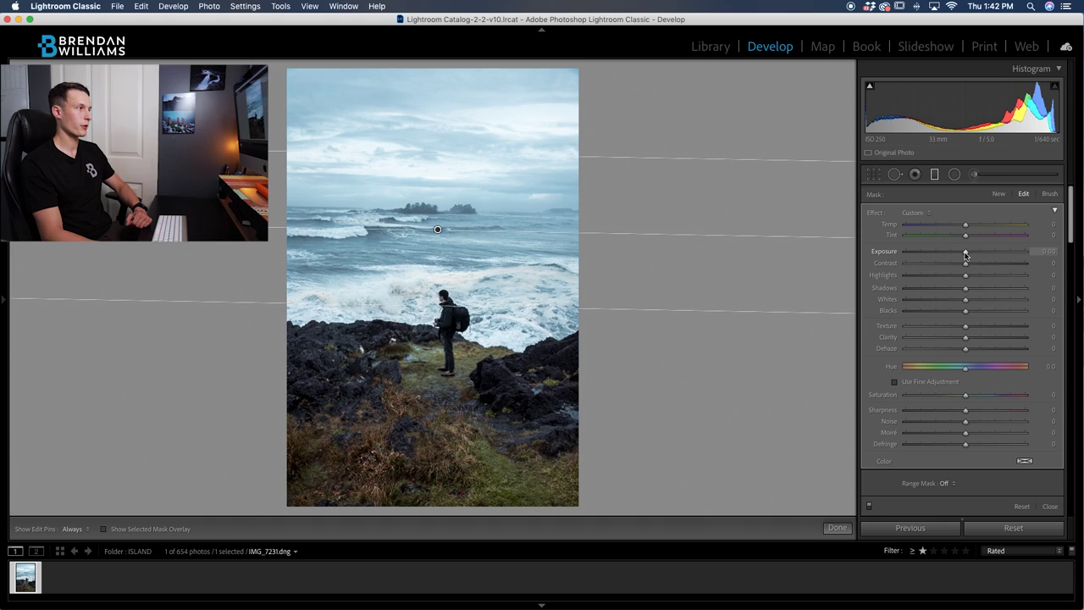
Step: Set the sky gradient to Exposure -0.31, Contrast 32, Highlights 10, Shadows -22, Whites 16, Blacks -16, Dehaze 12
{"action": "left_click_drag", "start_coordinate": [964, 253], "coordinate": [955, 315]}
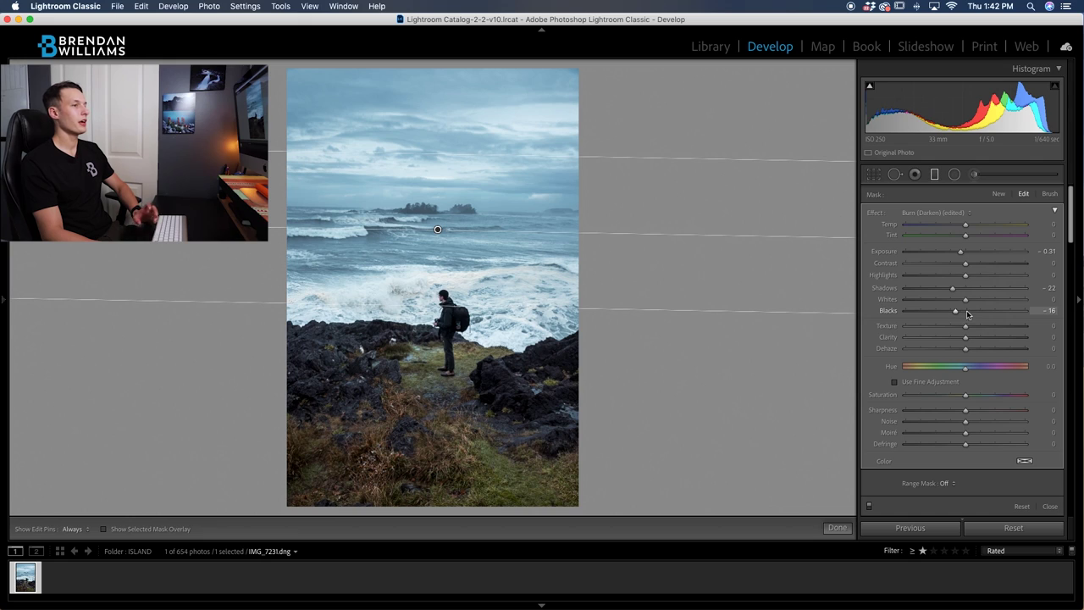
{"action": "left_click_drag", "start_coordinate": [974, 302], "coordinate": [976, 303]}
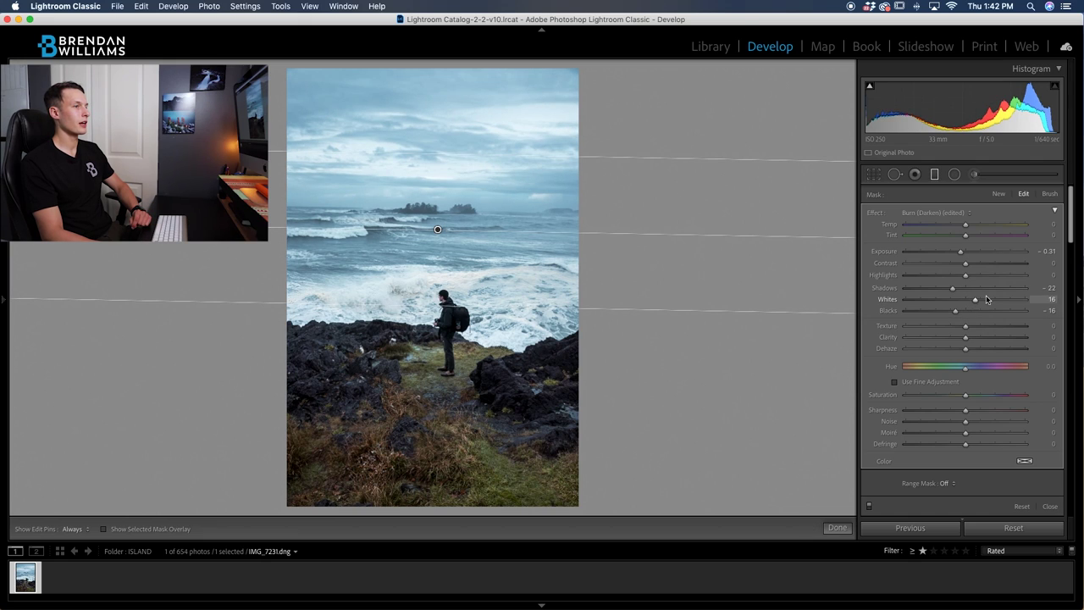
{"action": "left_click", "coordinate": [971, 280]}
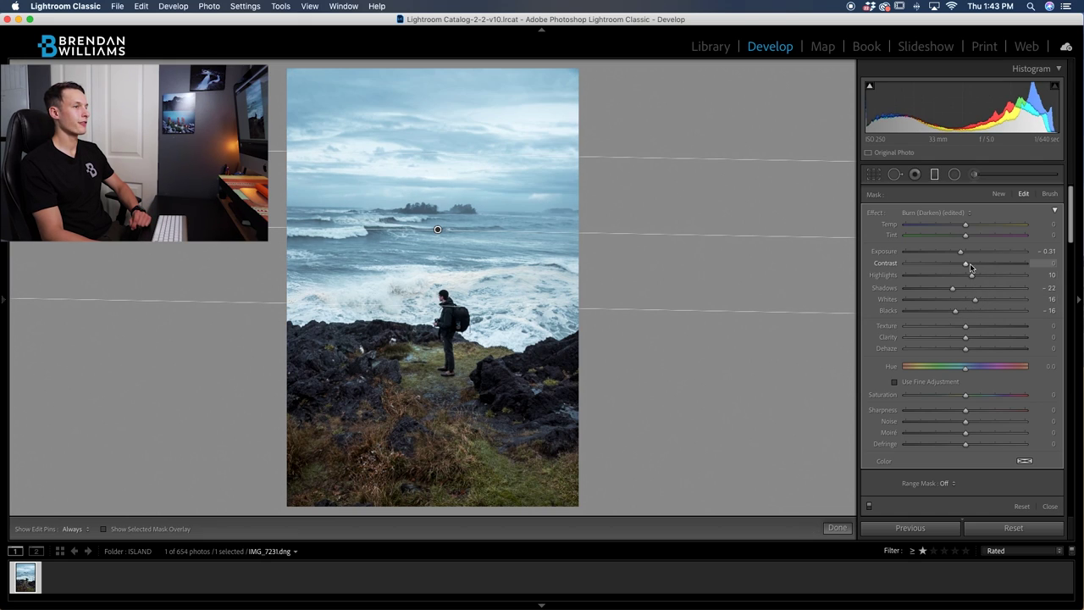
{"action": "left_click_drag", "start_coordinate": [965, 265], "coordinate": [983, 266]}
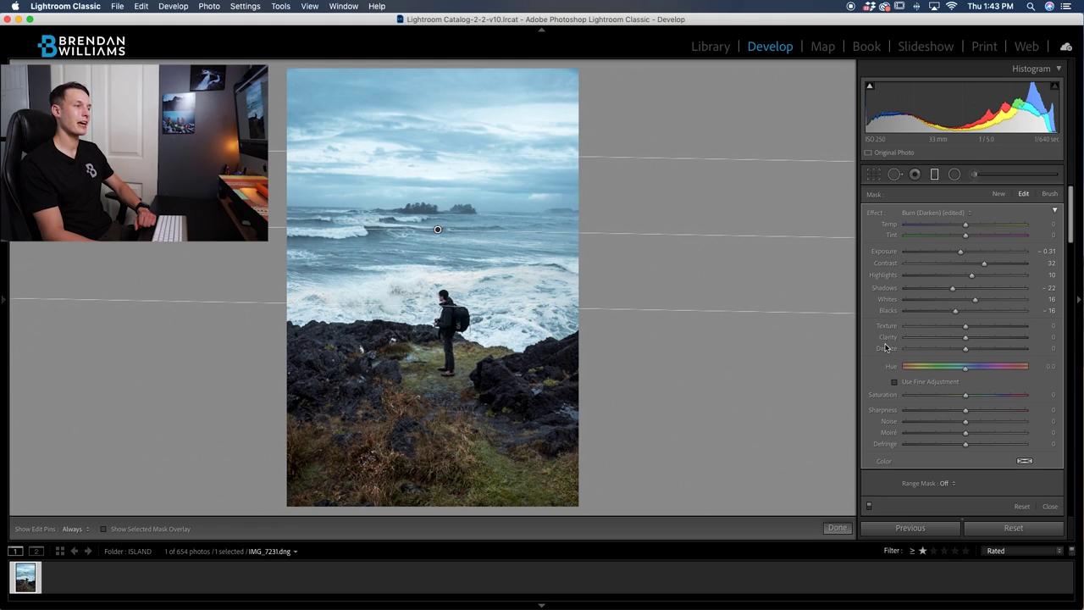
{"action": "left_click_drag", "start_coordinate": [971, 352], "coordinate": [972, 352]}
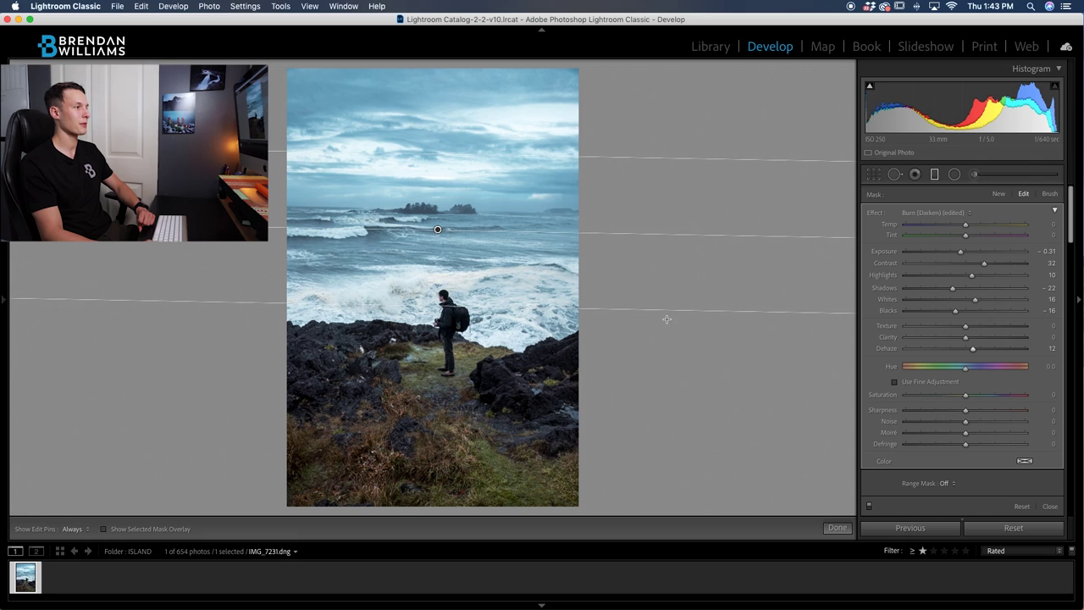
Step: Close the graduated filter and view IMG_7231.dng as a side-by-side Before & After
{"action": "left_click", "coordinate": [835, 526]}
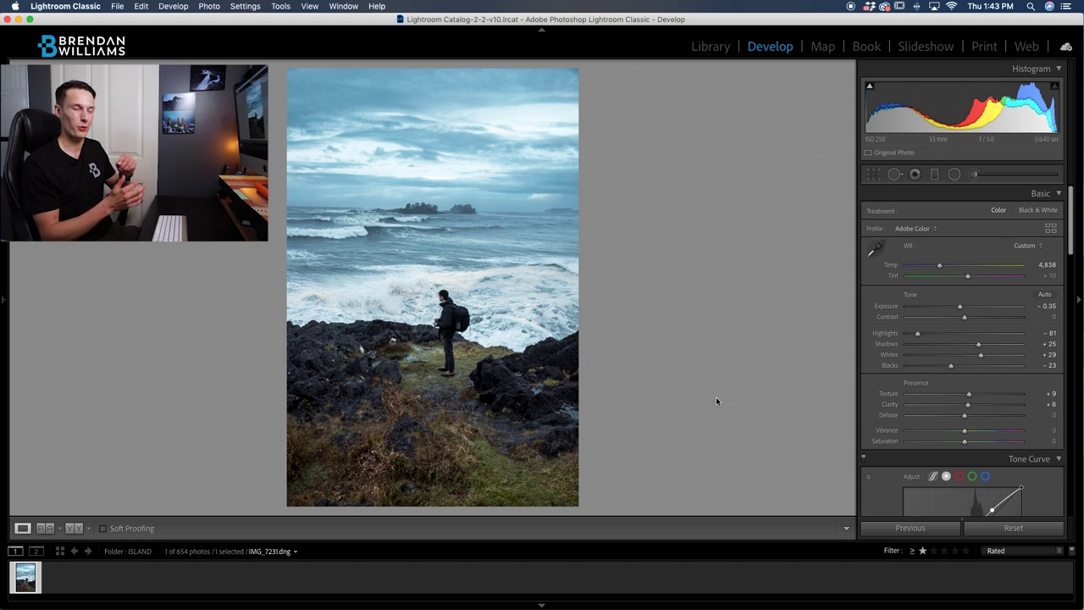
{"action": "key", "text": "y"}
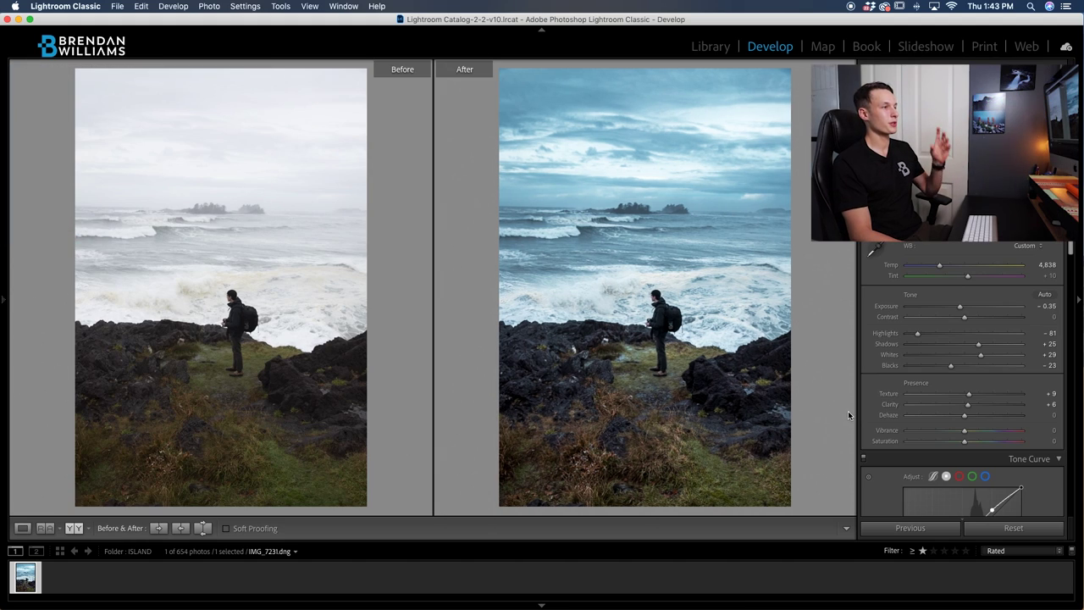